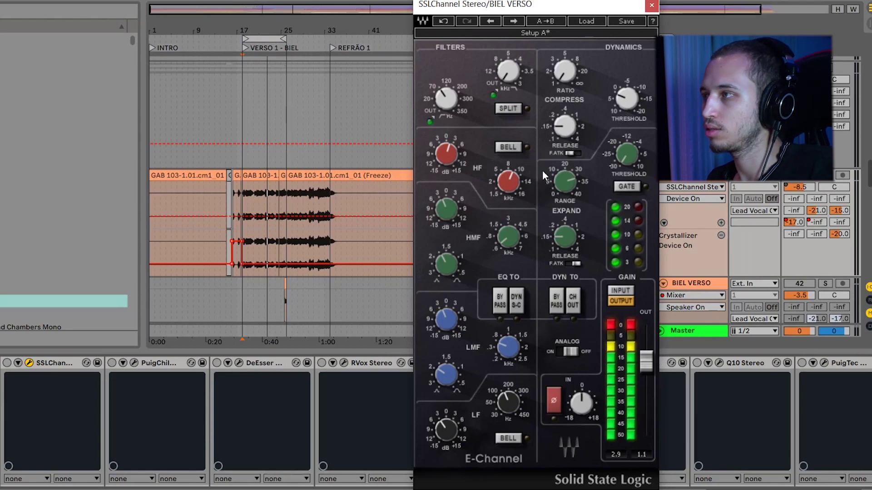
# - Examine the LMF frequency, HMF gain and HF frequency settings of the SSLChannel plugin, then close its window
pyautogui.moveTo(526, 9); pyautogui.dragTo(542, 7)
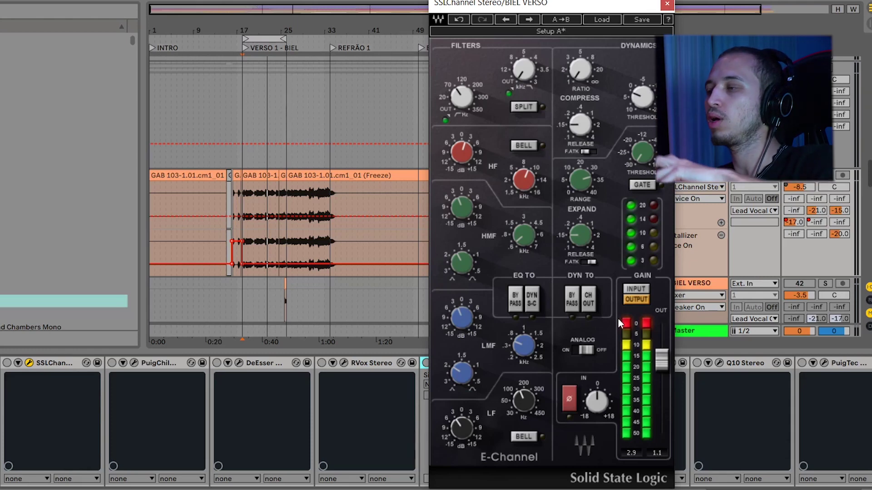
pyautogui.click(520, 343)
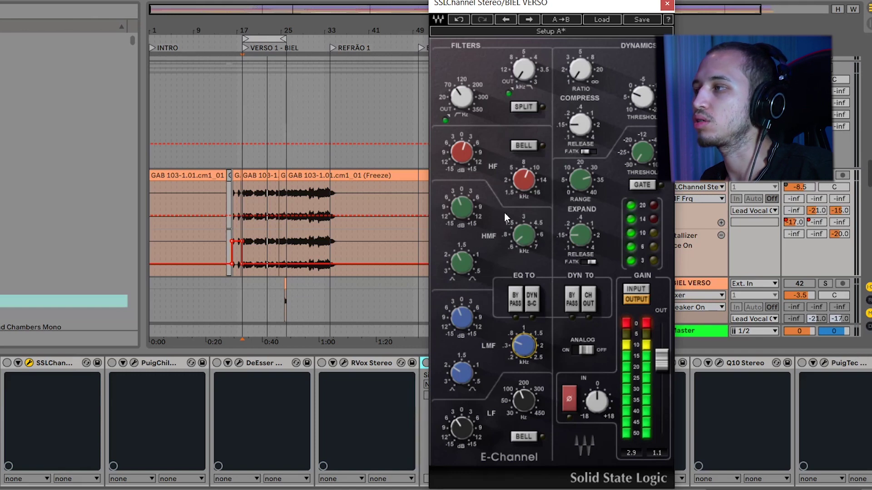
pyautogui.click(462, 207)
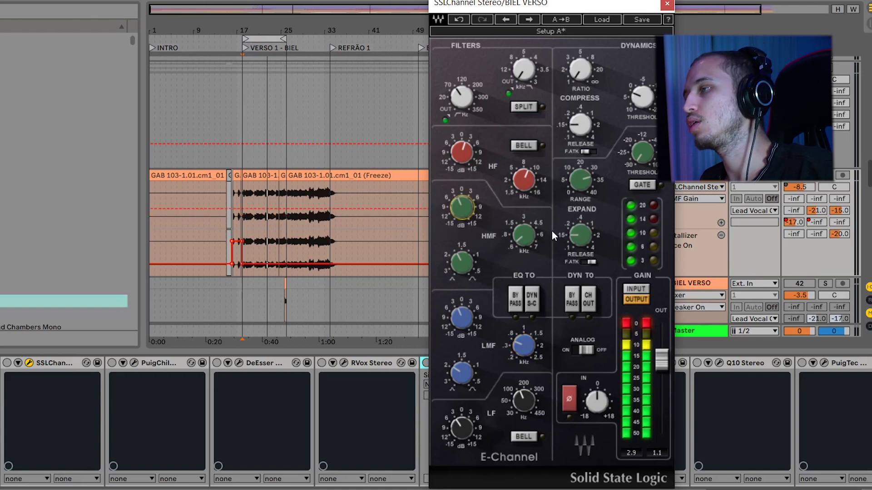
pyautogui.moveTo(533, 231)
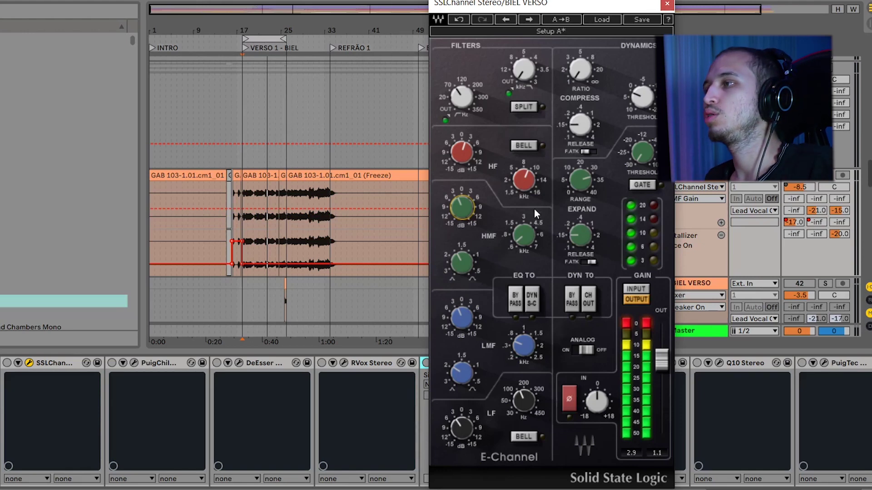
pyautogui.click(524, 180)
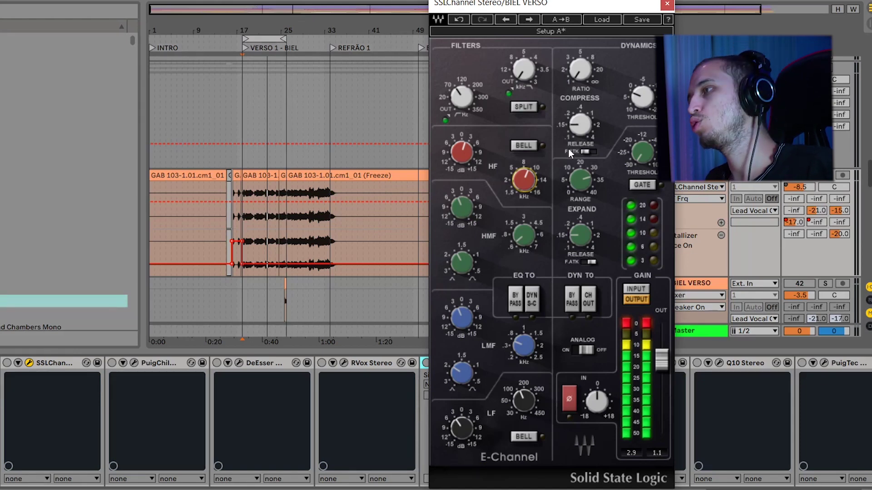
pyautogui.moveTo(583, 184)
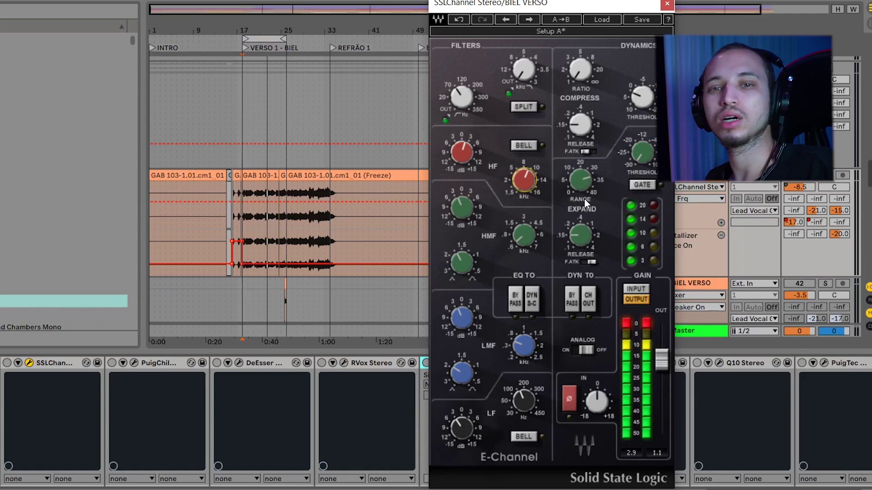
pyautogui.click(29, 363)
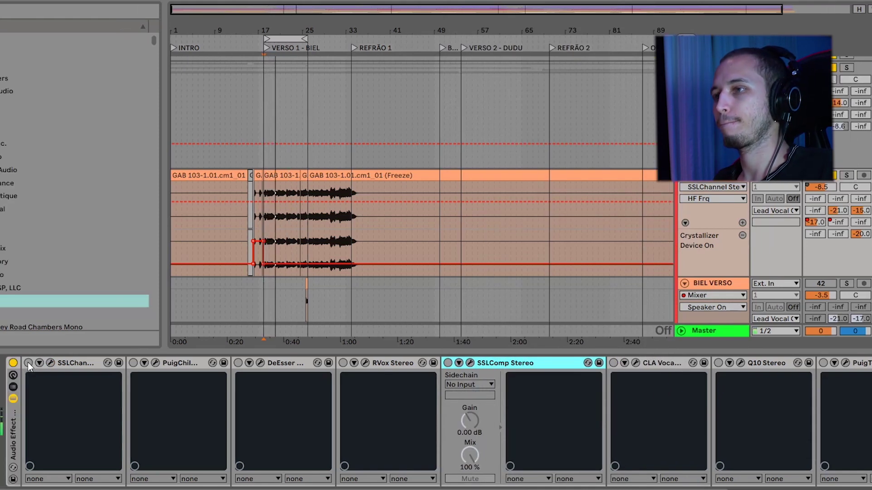
# - Compare the verse vocal with and without SSLChannel during playback, leaving the device enabled
pyautogui.click(29, 363)
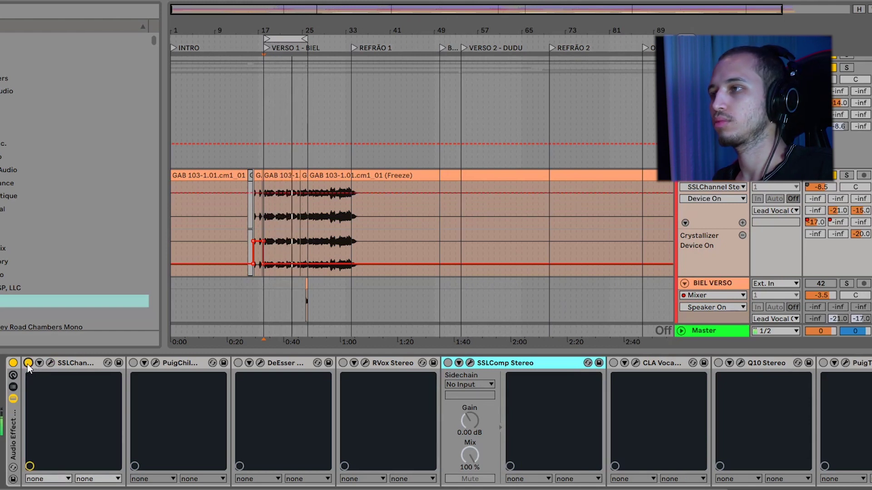
pyautogui.click(28, 363)
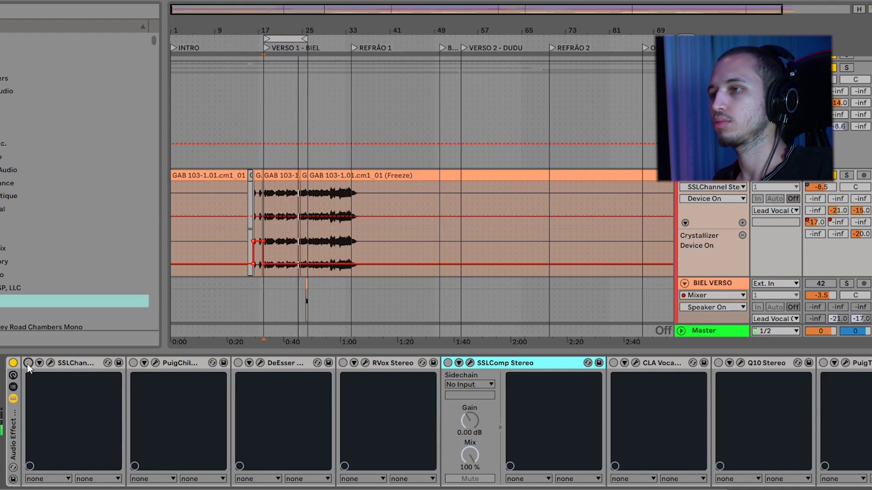
pyautogui.click(29, 363)
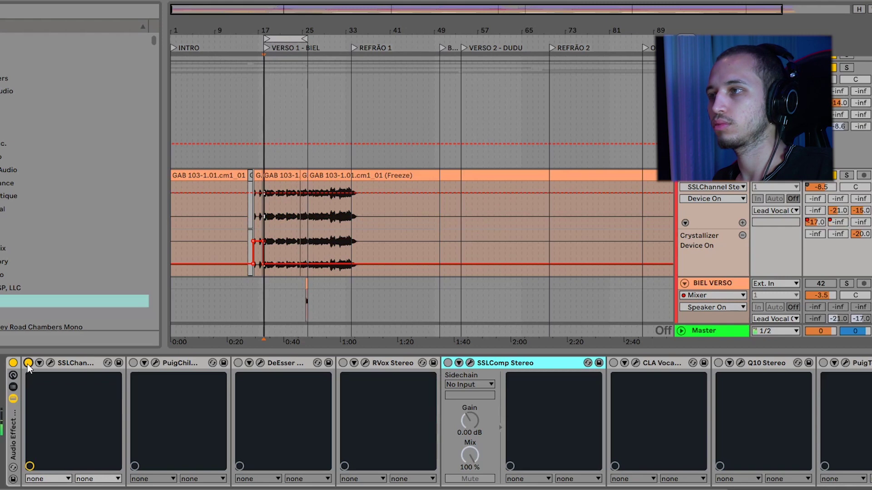
# - Open the PuigChild 660 compressor and examine its input gain, threshold, time constant and output gain settings
pyautogui.click(156, 363)
pyautogui.moveTo(440, 187); pyautogui.dragTo(431, 160)
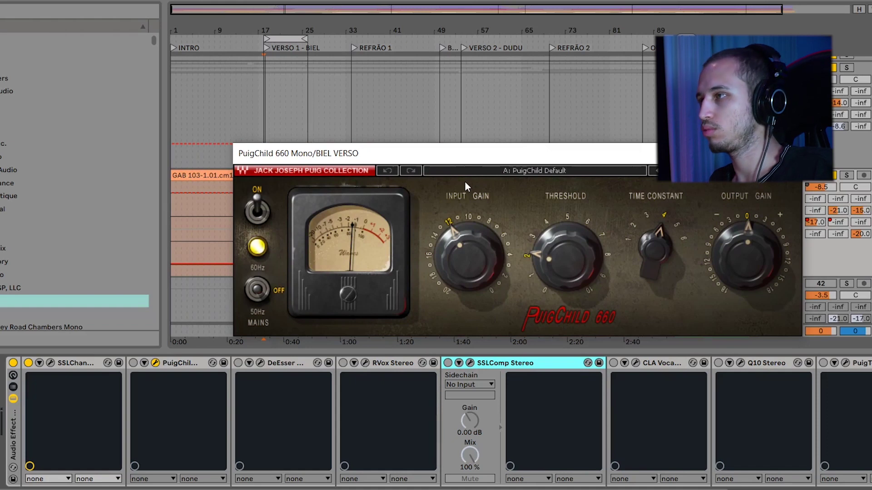
pyautogui.moveTo(456, 157); pyautogui.dragTo(449, 166)
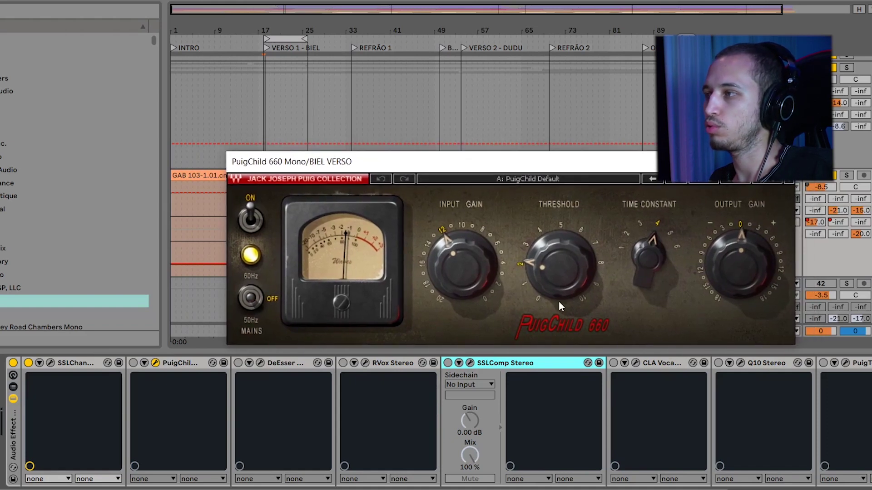
pyautogui.moveTo(492, 168); pyautogui.dragTo(547, 160)
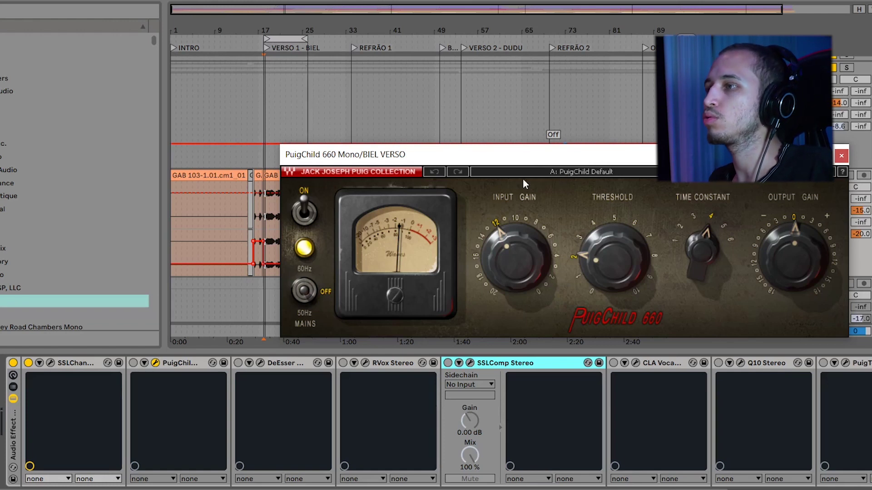
pyautogui.moveTo(558, 160); pyautogui.dragTo(516, 164)
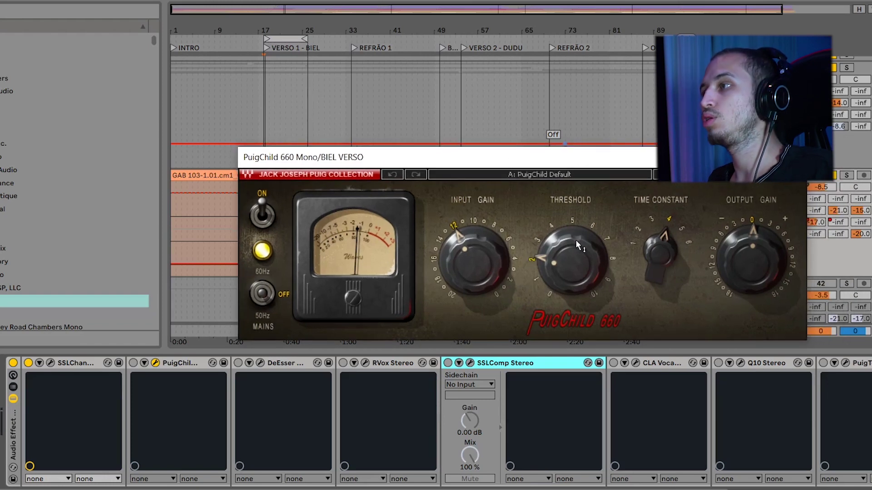
pyautogui.moveTo(576, 239)
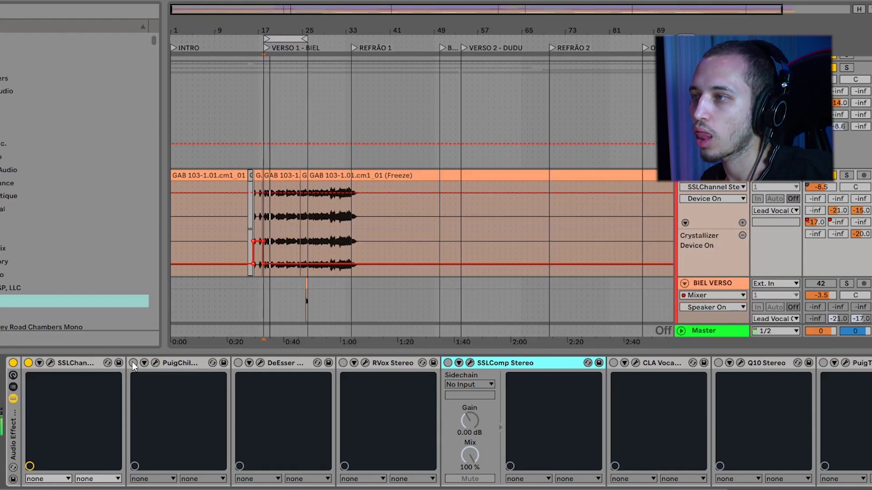
# - Compare the verse vocal with and without the PuigChild 660 compressor during playback, leaving the compressor enabled
pyautogui.click(133, 362)
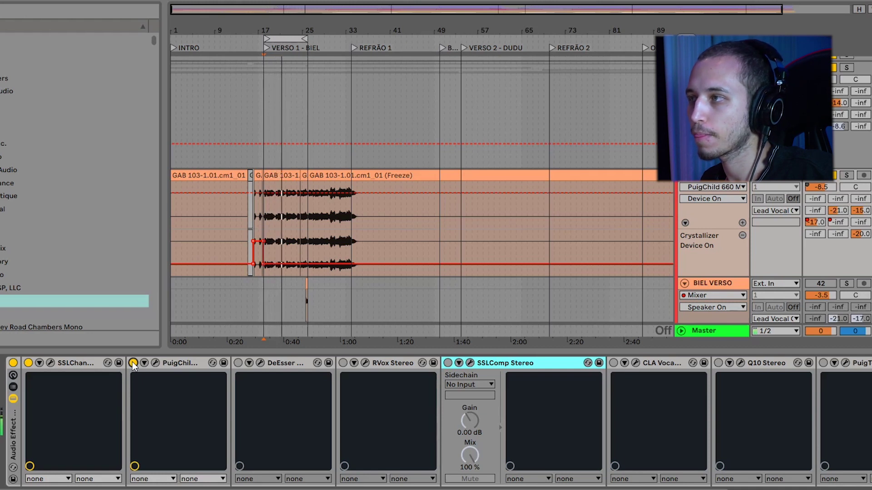
pyautogui.click(132, 363)
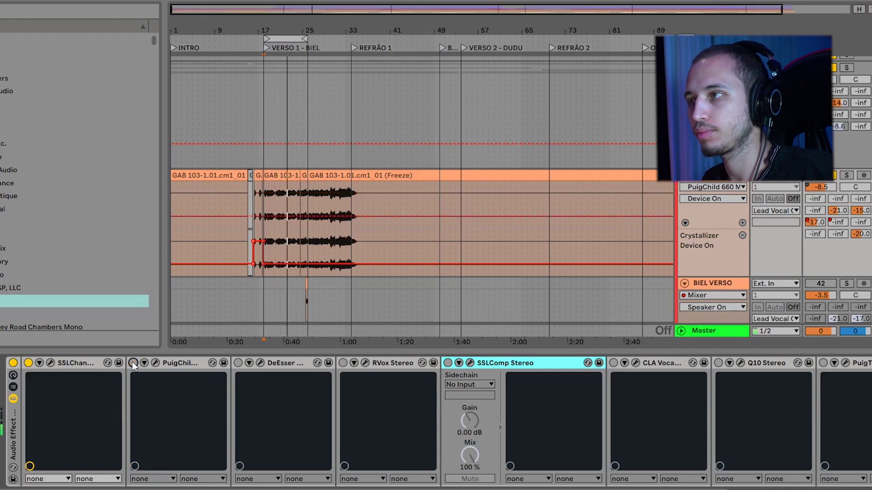
pyautogui.click(132, 363)
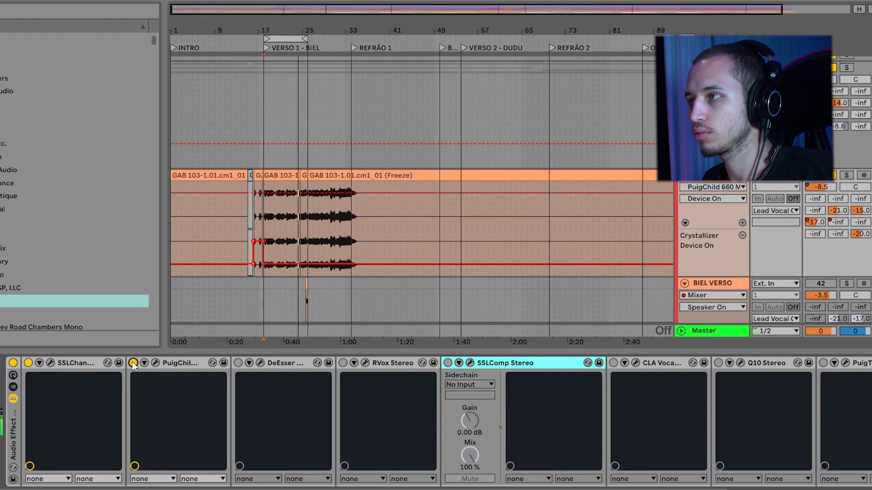
pyautogui.click(133, 363)
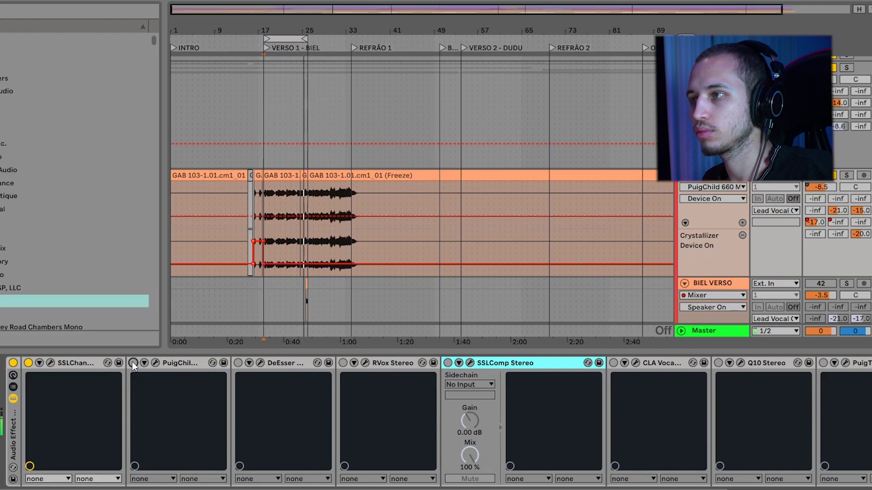
pyautogui.click(133, 363)
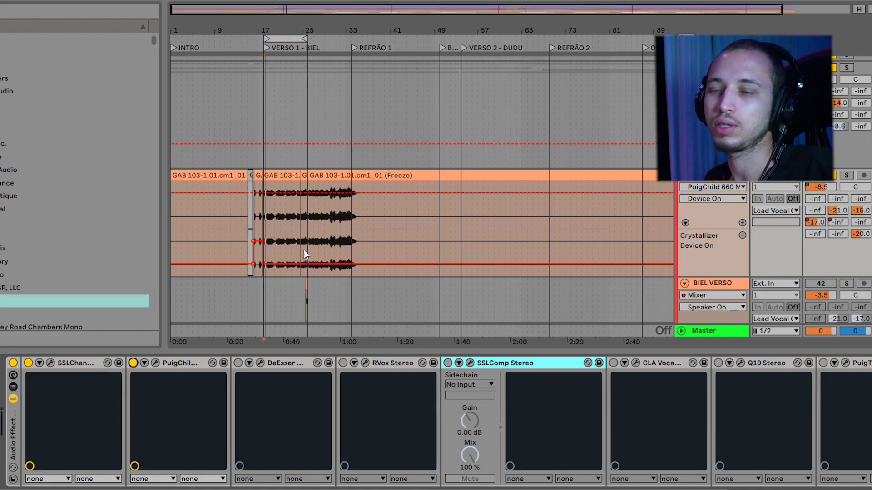
# - Enable the DeEsser, open its window and audition its sidechain signal with the verse vocal track soloed
pyautogui.click(237, 364)
pyautogui.click(260, 362)
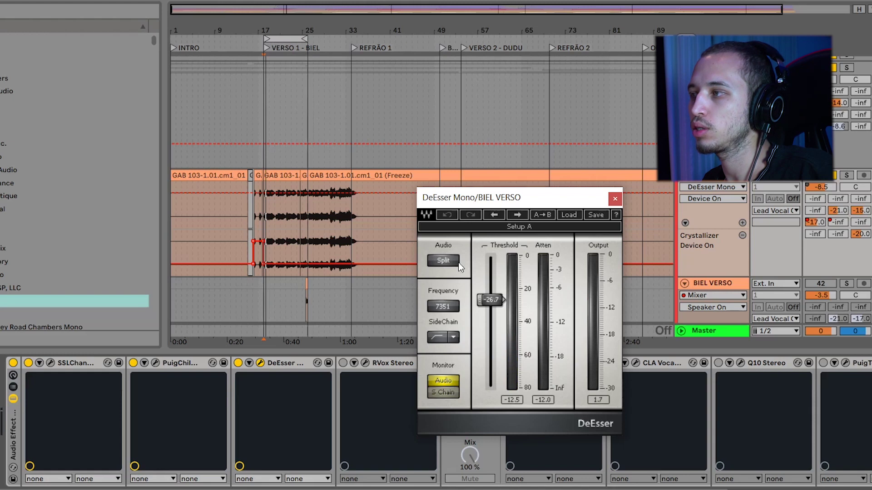
pyautogui.click(444, 393)
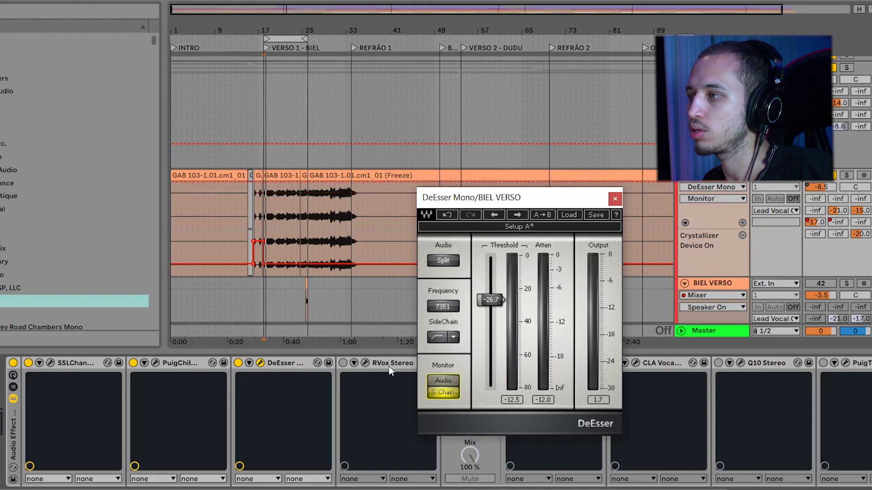
pyautogui.click(845, 175)
pyautogui.press('space')
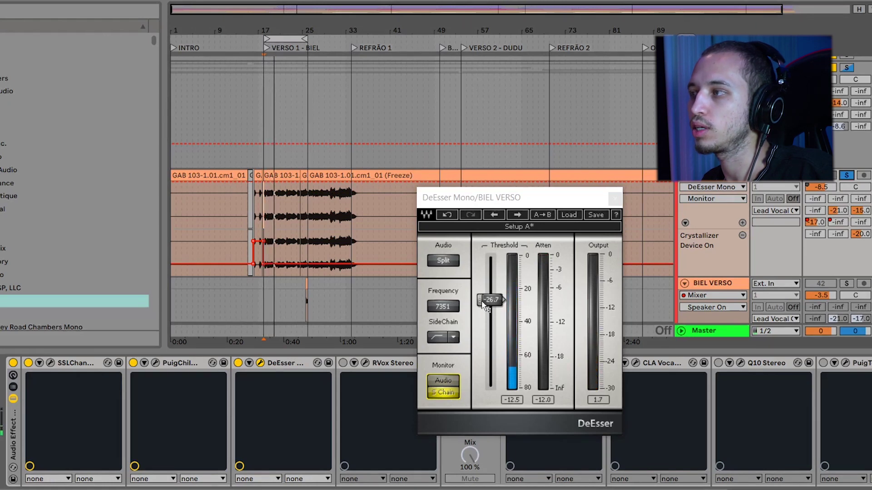
# - Bypass and re-enable the DeEsser while still monitoring its sidechain to single out the sibilance
pyautogui.moveTo(543, 199); pyautogui.dragTo(512, 201)
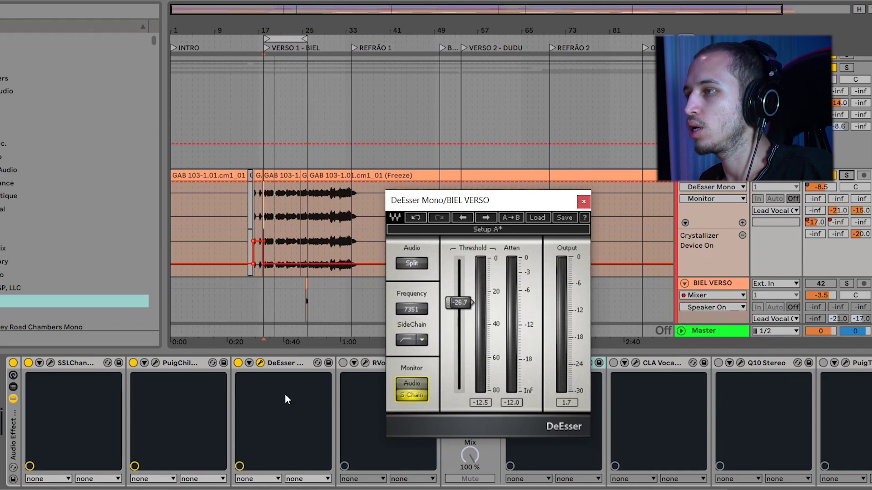
pyautogui.click(237, 363)
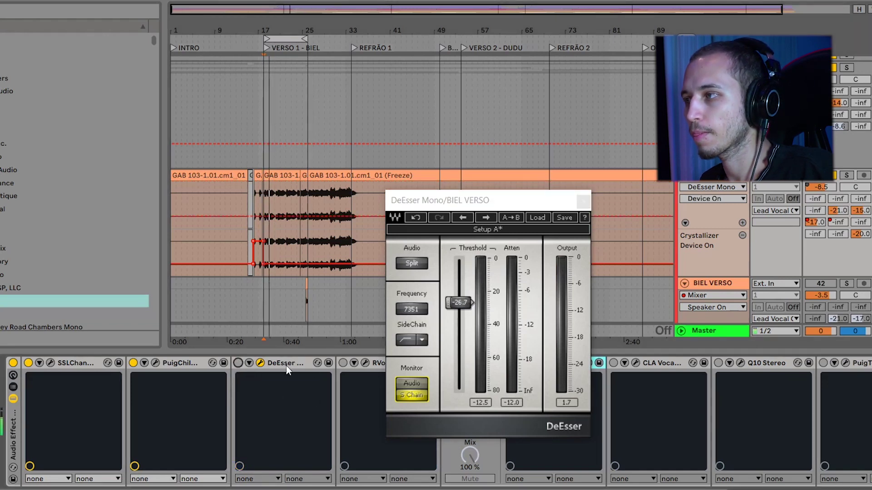
pyautogui.click(237, 364)
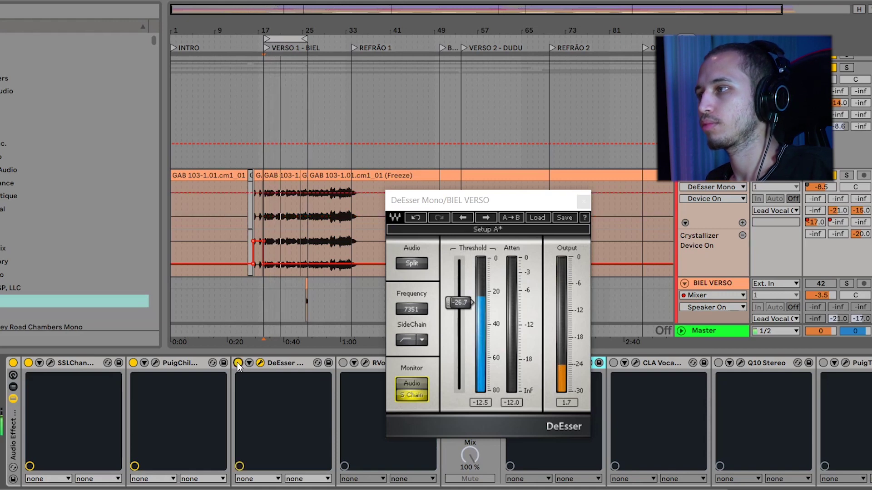
# - Return the DeEsser monitor to Audio, compare the vocal with and without it, leave it enabled and close its window
pyautogui.click(409, 383)
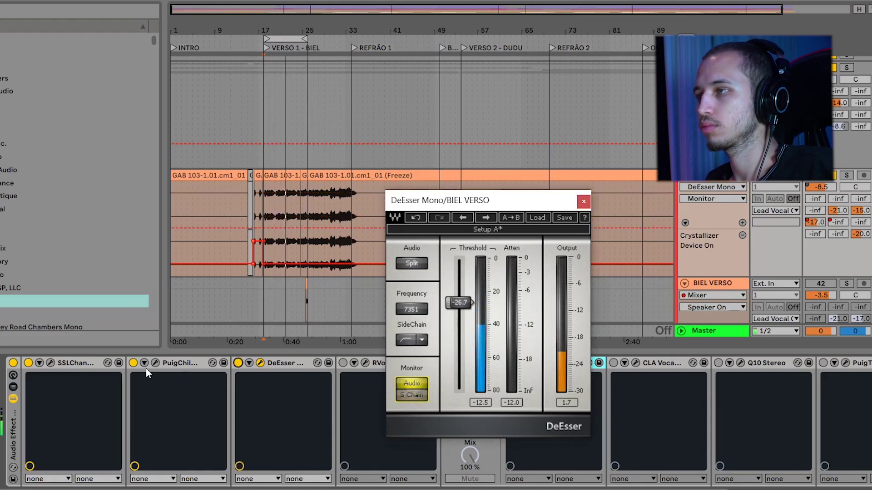
pyautogui.click(238, 363)
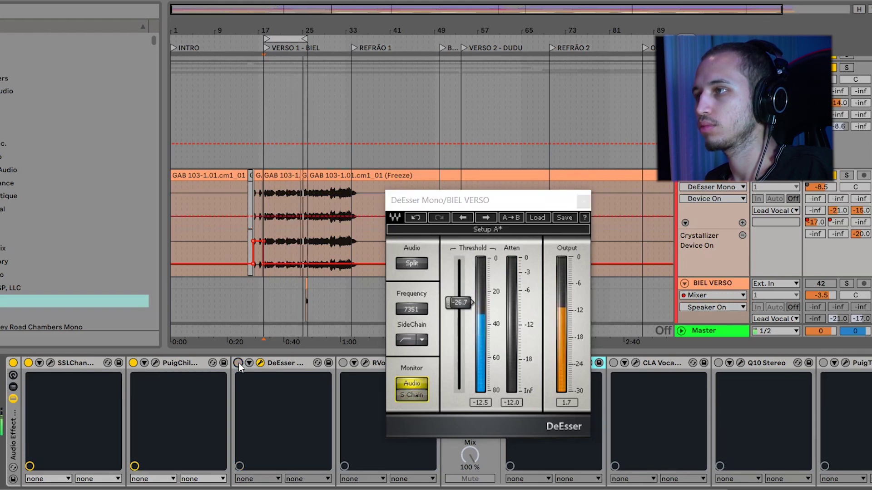
pyautogui.click(237, 362)
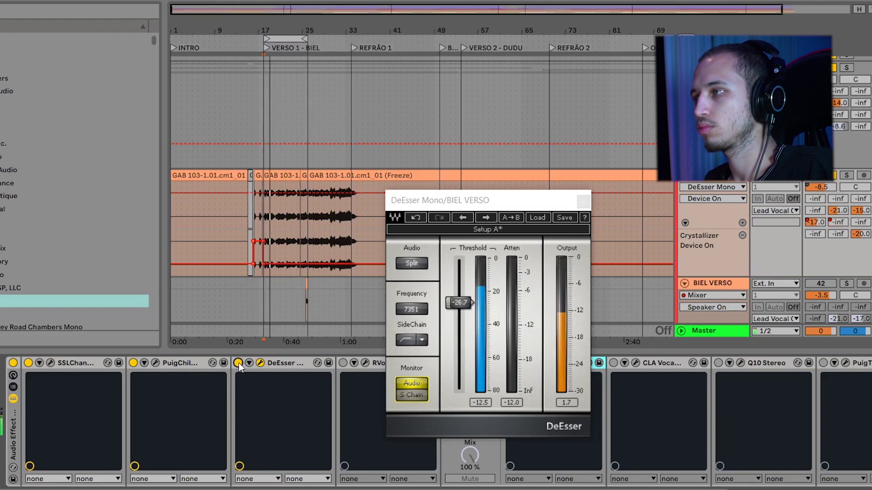
pyautogui.click(238, 363)
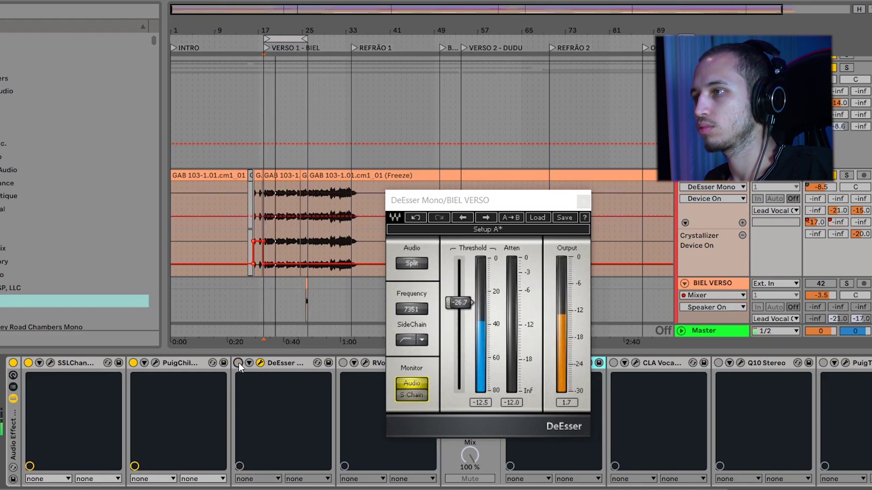
pyautogui.click(238, 363)
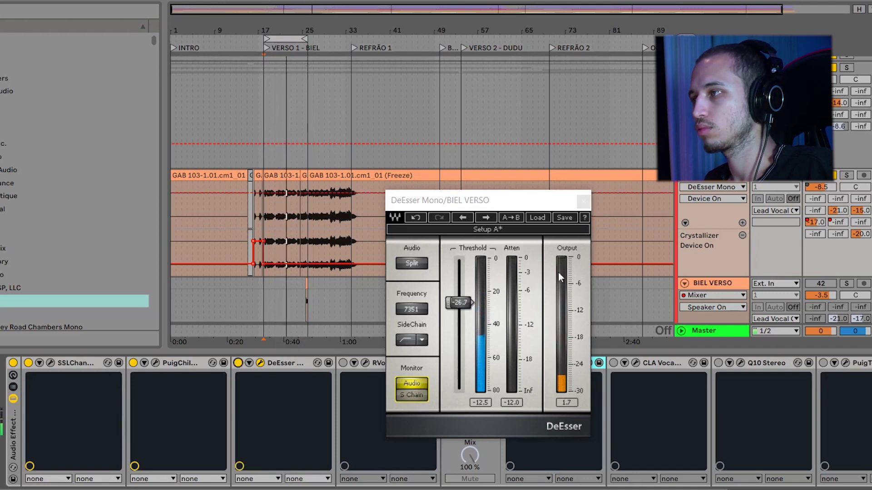
pyautogui.click(583, 202)
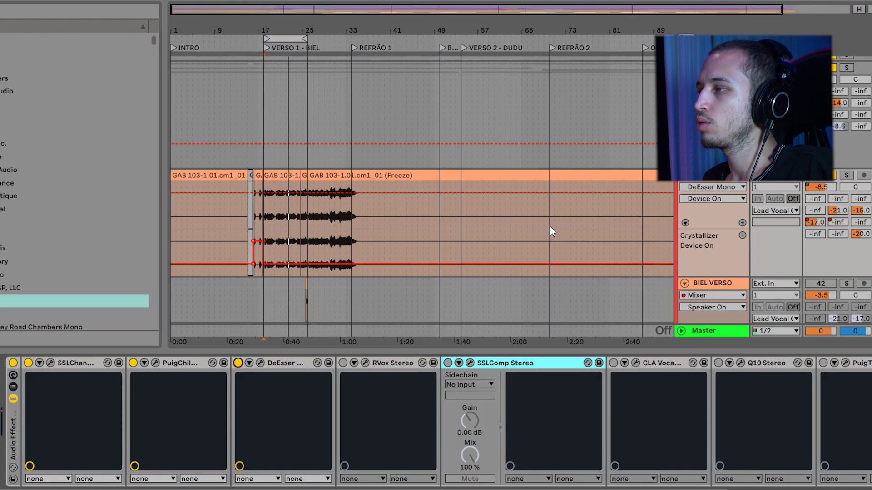
# - Disable all sends on the verse vocal track
pyautogui.scroll(-1, 550, 228)
pyautogui.rightClick(815, 185)
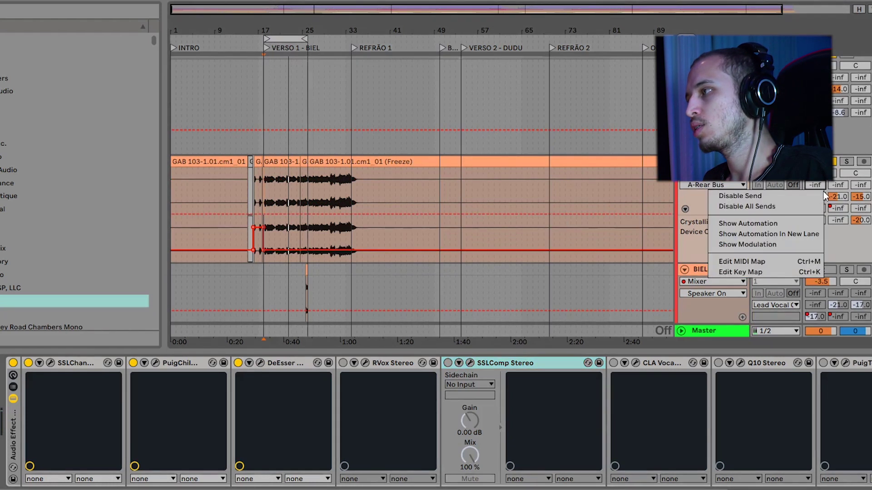
pyautogui.click(771, 208)
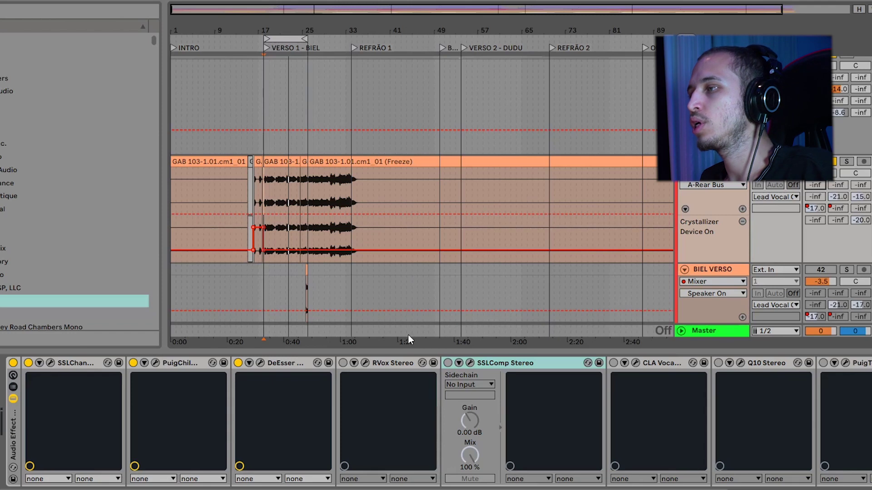
# - Open the SSLComp Stereo plugin window to view its compressor settings
pyautogui.click(470, 363)
pyautogui.moveTo(574, 52)
pyautogui.mouseDown()
pyautogui.moveTo(622, 59)
pyautogui.moveTo(609, 65)
pyautogui.moveTo(561, 34)
pyautogui.moveTo(576, 42)
pyautogui.mouseUp()
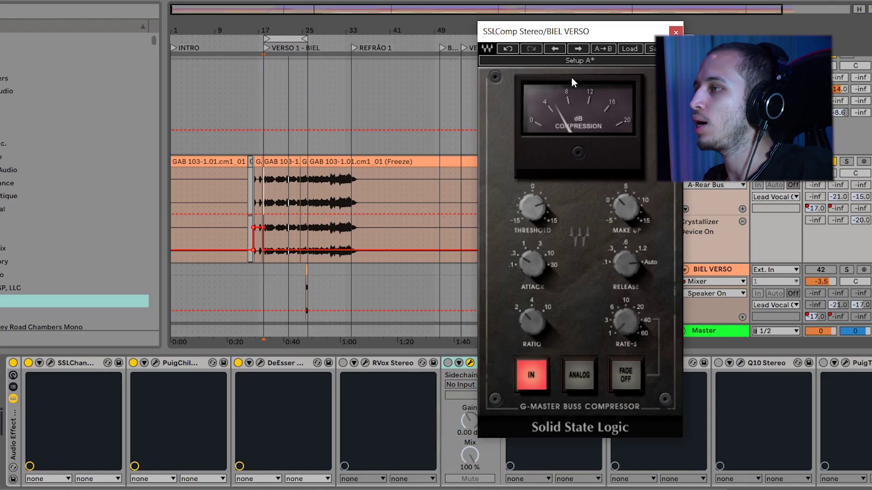
# - Demonstrate the SSLComp compressor's attack and release controls, finishing with the attack at .3 ms
pyautogui.moveTo(499, 259); pyautogui.dragTo(544, 256)
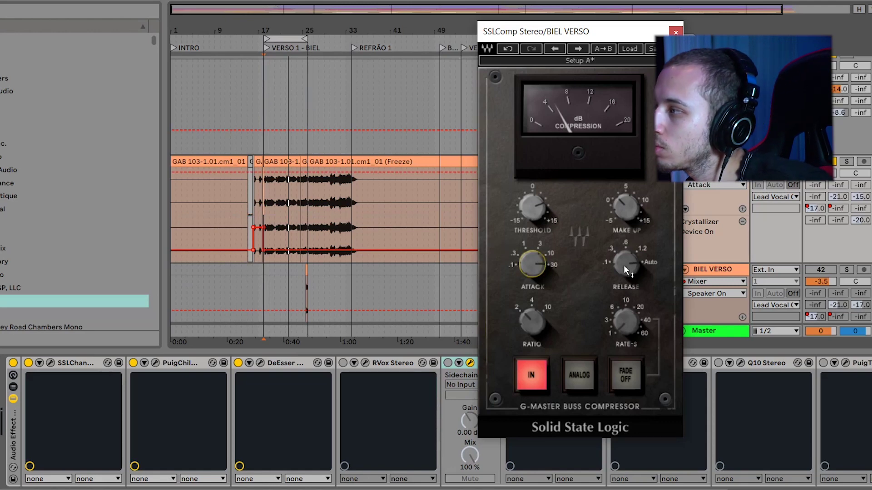
pyautogui.moveTo(621, 272); pyautogui.dragTo(621, 254)
pyautogui.moveTo(532, 264); pyautogui.dragTo(532, 281)
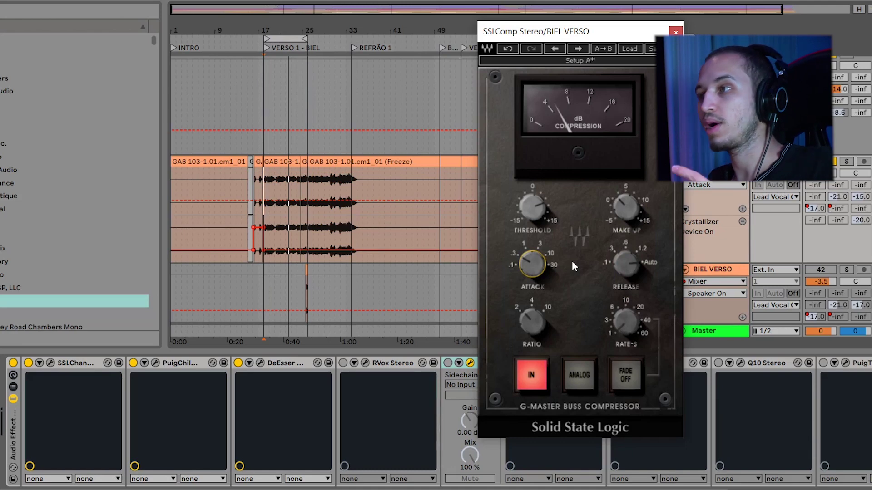
pyautogui.moveTo(533, 264); pyautogui.dragTo(525, 261)
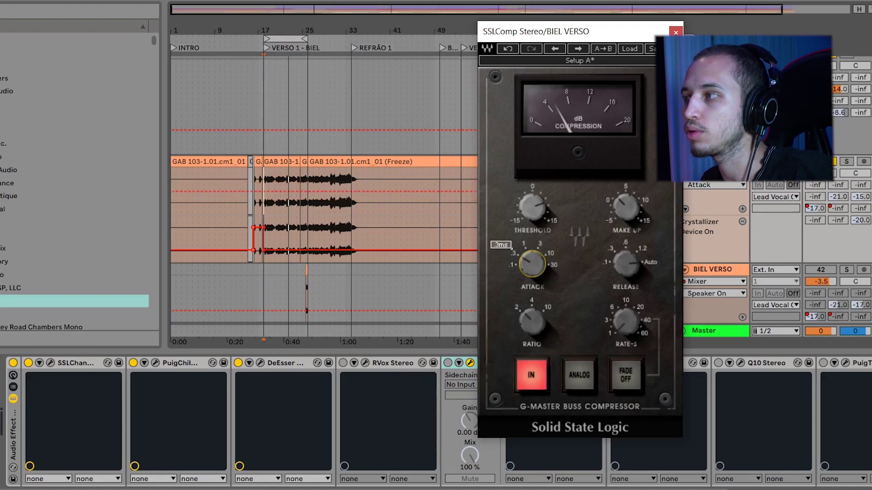
# - Shift the compressor window clear of the device chain, enable SSLComp Stereo and play the verse vocal
pyautogui.moveTo(564, 33); pyautogui.dragTo(590, 33)
pyautogui.click(448, 363)
pyautogui.press('space')
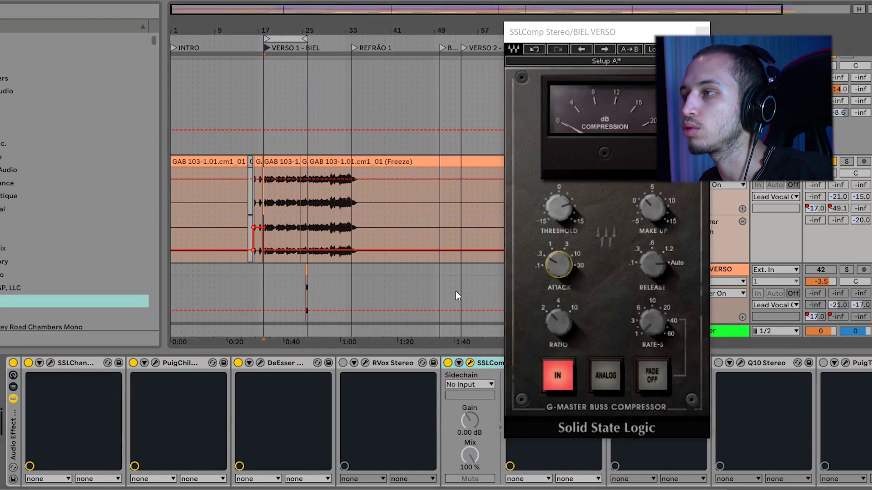
# - Try a 30 ms attack and a .1 release on the SSLComp to audition these settings on the vocal
pyautogui.press('space')
pyautogui.moveTo(564, 271); pyautogui.dragTo(564, 248)
pyautogui.moveTo(653, 263); pyautogui.dragTo(648, 280)
pyautogui.moveTo(555, 255)
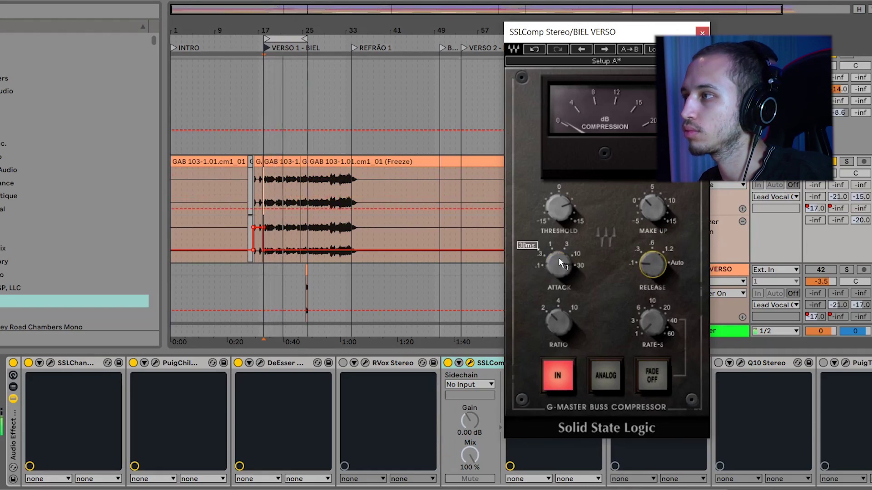
# - Return the SSLComp attack to .3 ms and its release to Auto, and review the attack, release and ratio controls
pyautogui.moveTo(562, 257); pyautogui.dragTo(562, 283)
pyautogui.moveTo(649, 266); pyautogui.dragTo(649, 241)
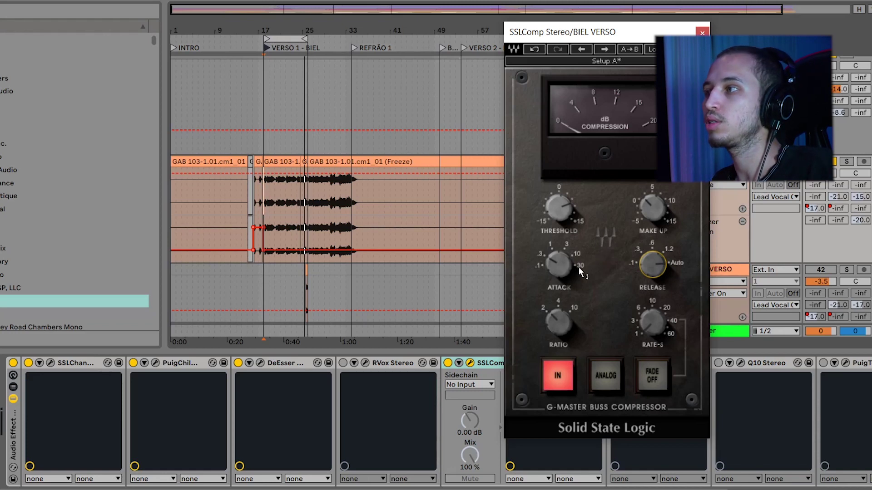
pyautogui.moveTo(564, 277)
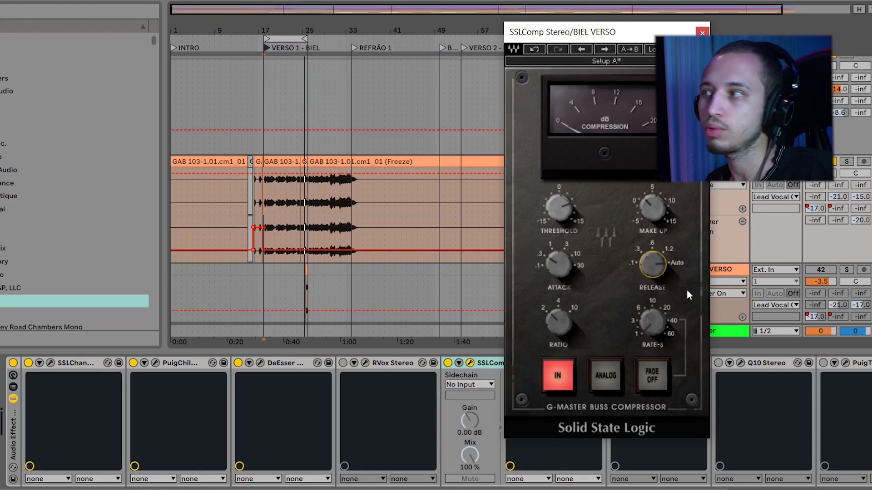
pyautogui.moveTo(658, 266)
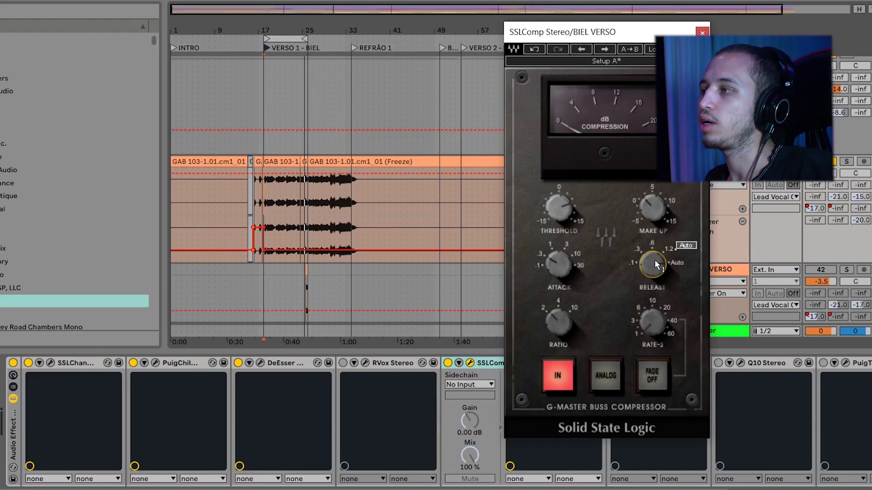
pyautogui.moveTo(638, 280)
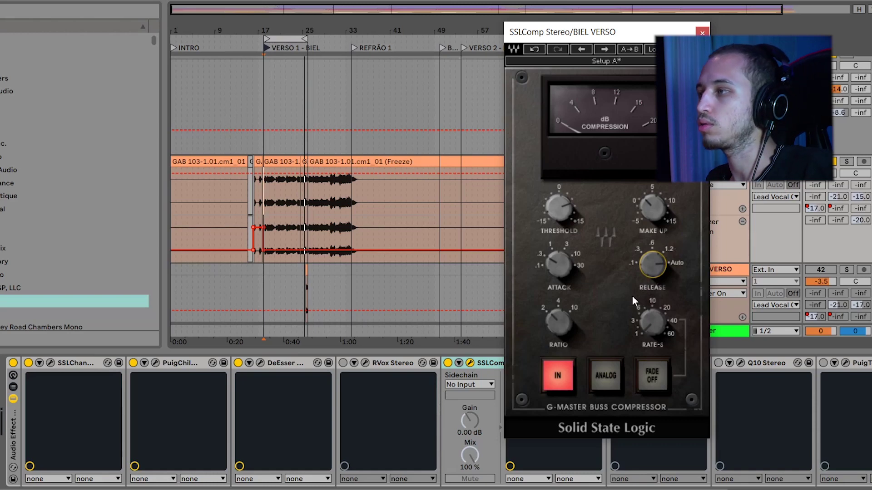
pyautogui.moveTo(577, 304)
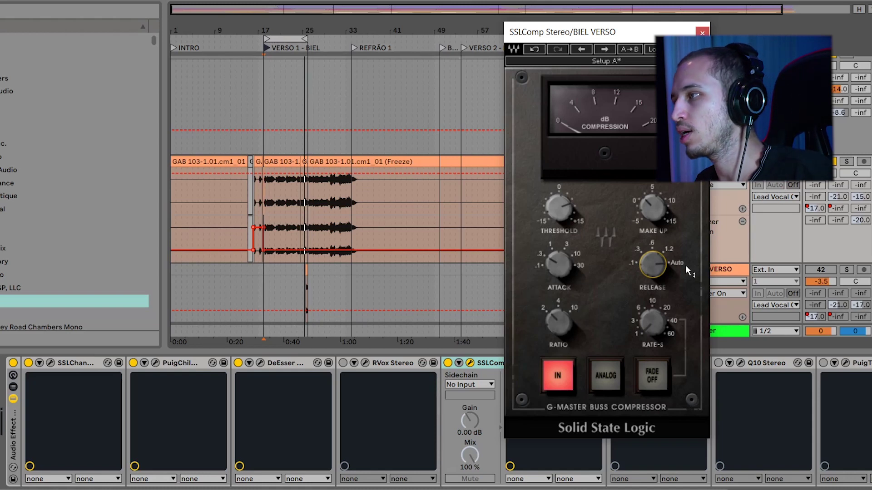
pyautogui.moveTo(560, 320)
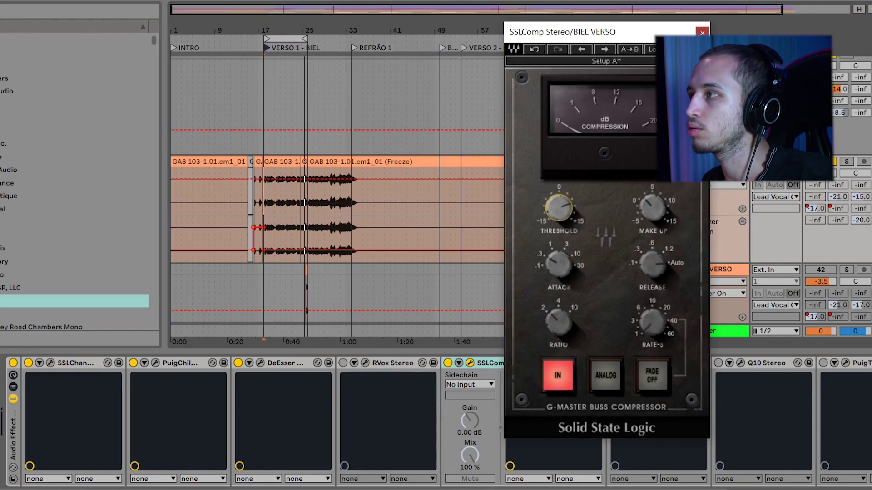
# - Close the SSLComp window, compare the playing vocal with and without the compressor, and leave it enabled
pyautogui.click(702, 33)
pyautogui.click(448, 363)
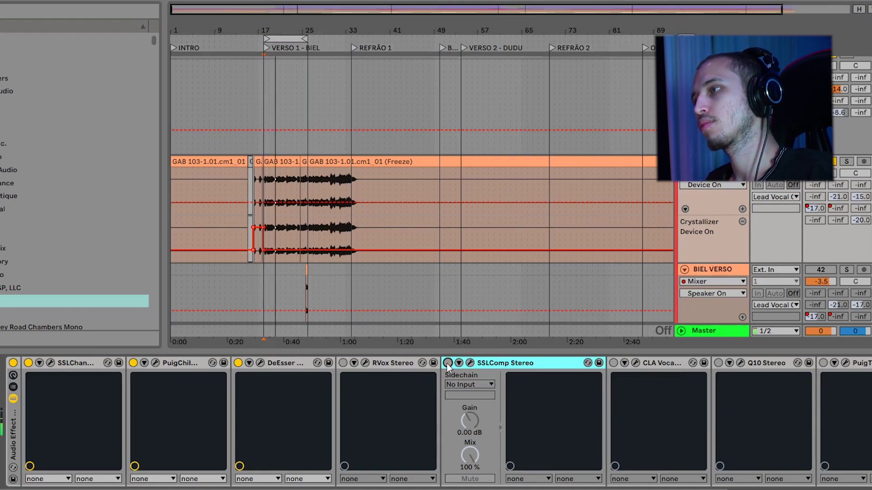
pyautogui.click(448, 363)
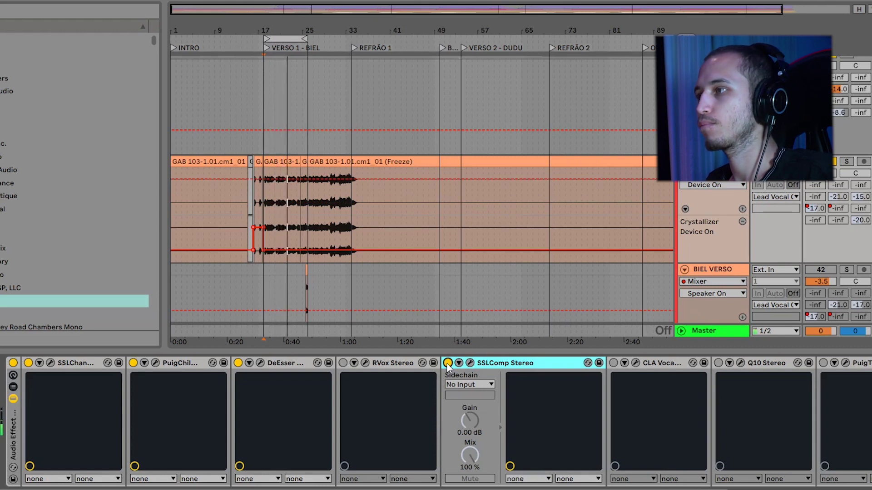
pyautogui.click(447, 363)
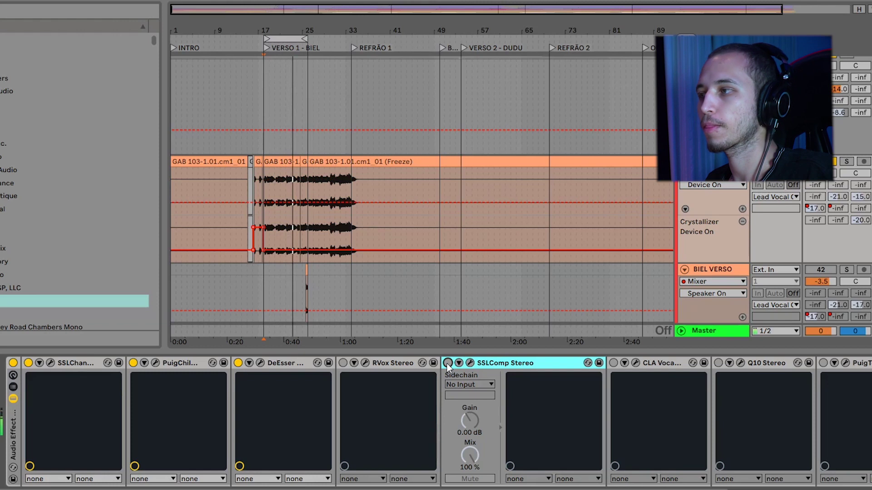
pyautogui.click(448, 363)
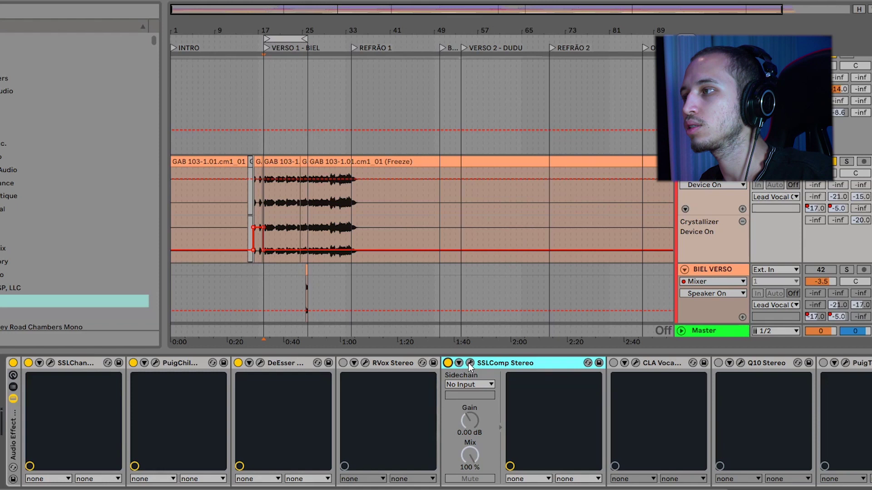
# - Select the devices from the SSL channel through SSLComp Stereo, and briefly reopen the SSLComp window to check its settings
pyautogui.click(81, 362)
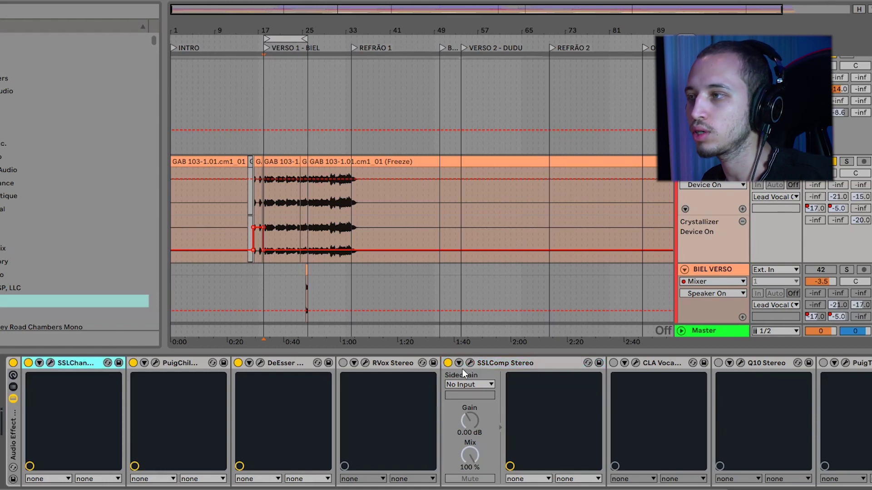
pyautogui.keyDown('shift'); pyautogui.click(495, 363); pyautogui.keyUp('shift')
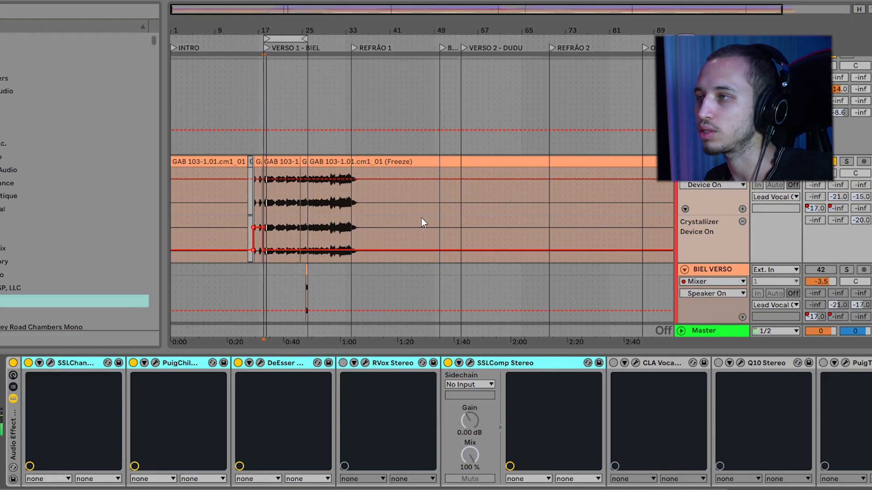
pyautogui.click(469, 362)
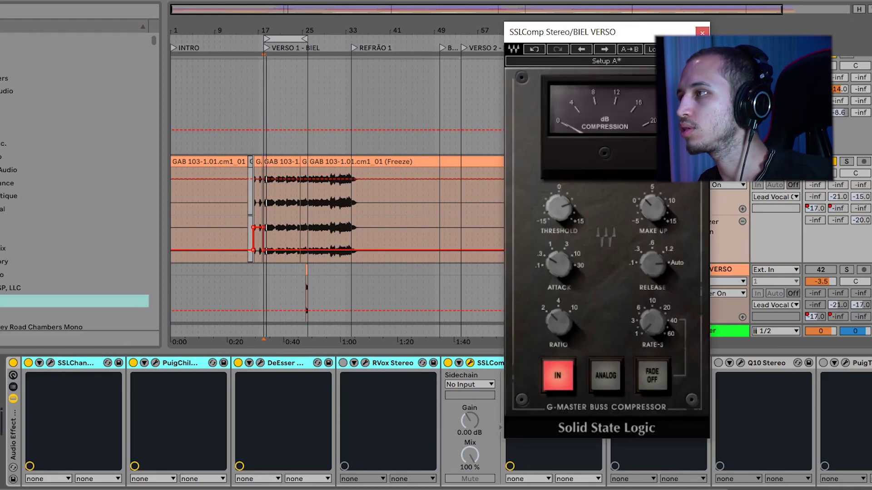
pyautogui.click(470, 363)
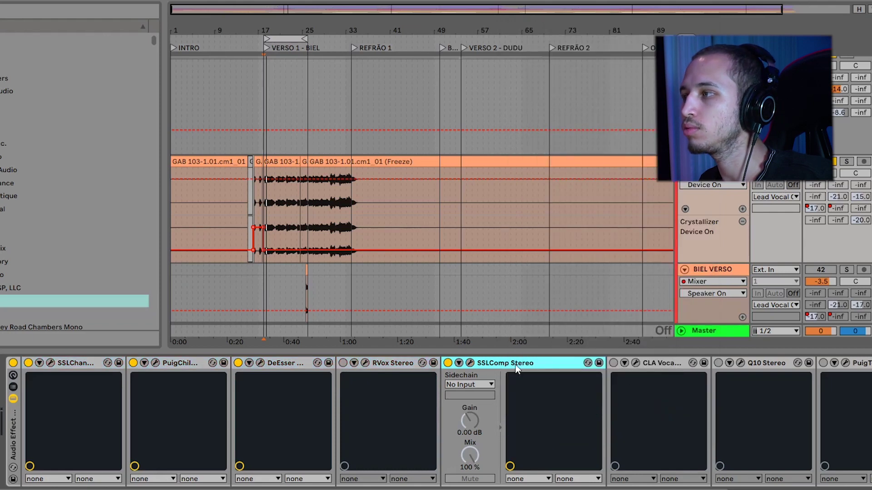
# - Enable the Q10 Stereo equalizer, open it, inspect bands 5 and 3 of its curve and close its window
pyautogui.hscroll(5, 532, 447)
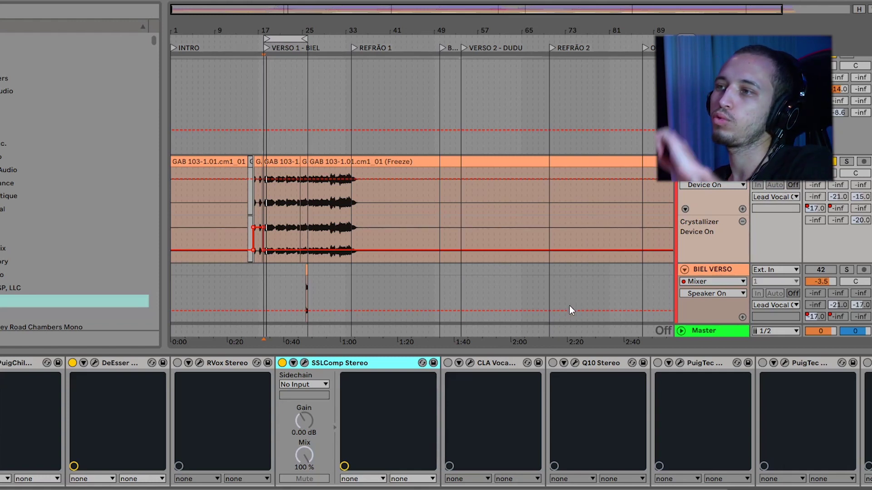
pyautogui.click(553, 363)
pyautogui.click(575, 364)
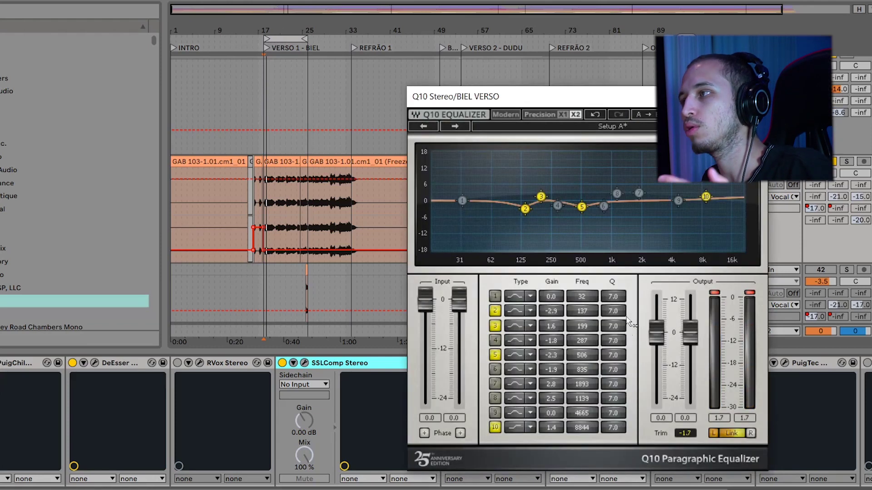
pyautogui.click(581, 207)
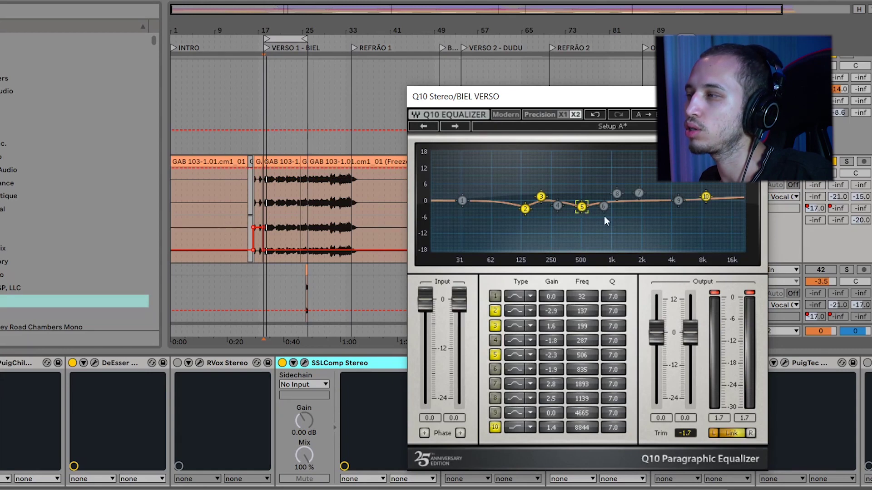
pyautogui.click(541, 198)
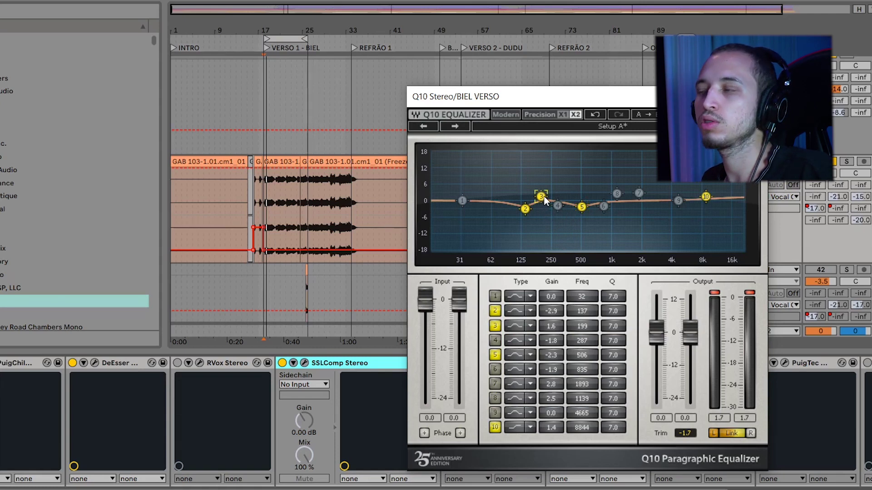
pyautogui.click(754, 96)
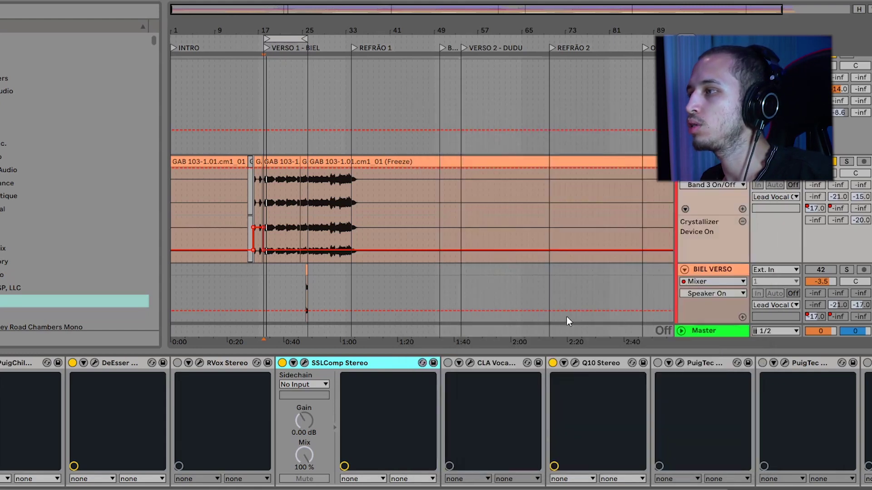
# - Compare the verse vocal with and without the Q10 equalizer during playback, leaving the equalizer enabled
pyautogui.click(552, 362)
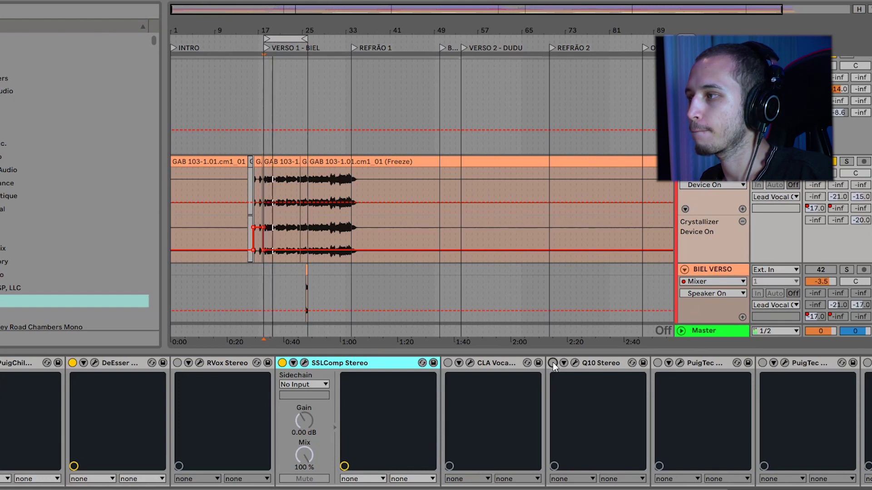
pyautogui.click(553, 363)
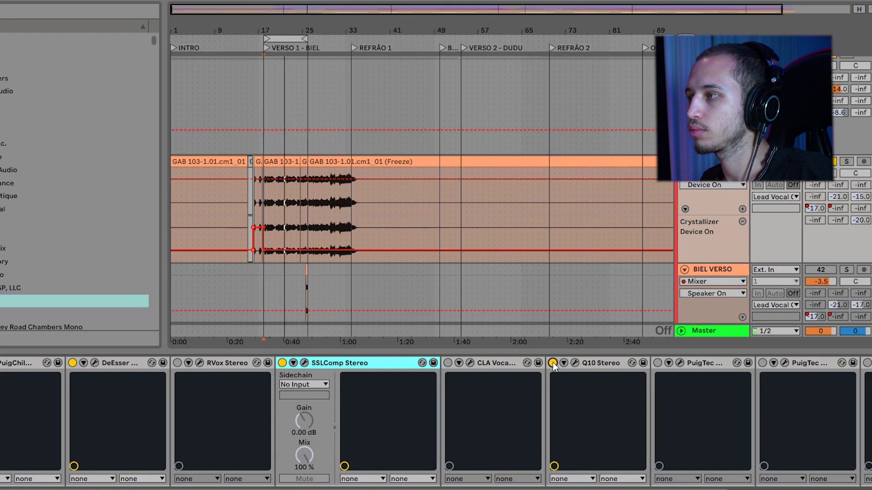
pyautogui.click(553, 363)
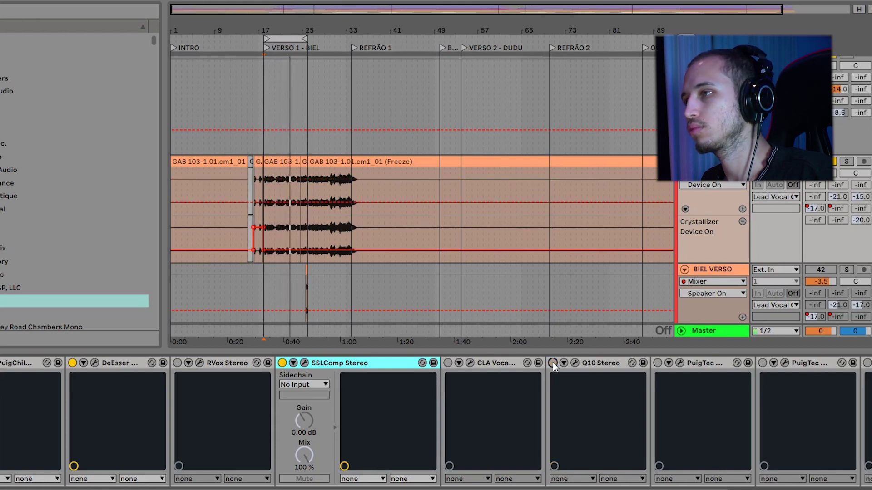
pyautogui.click(552, 363)
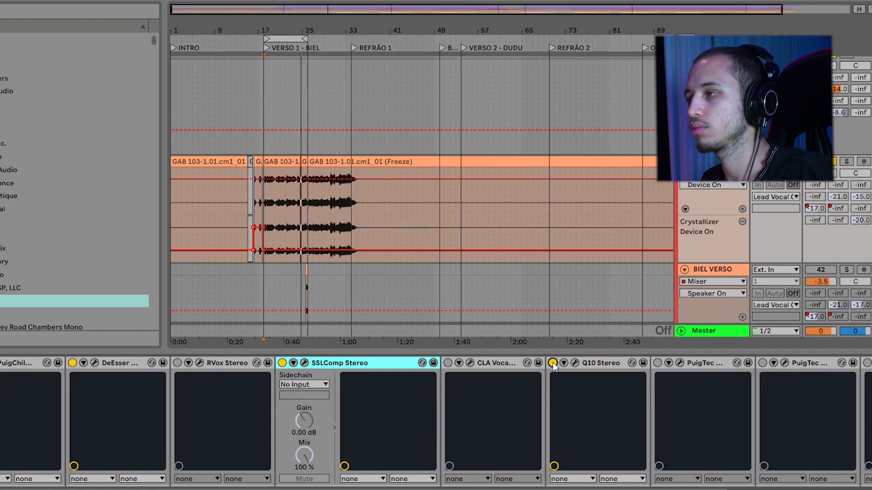
pyautogui.click(552, 363)
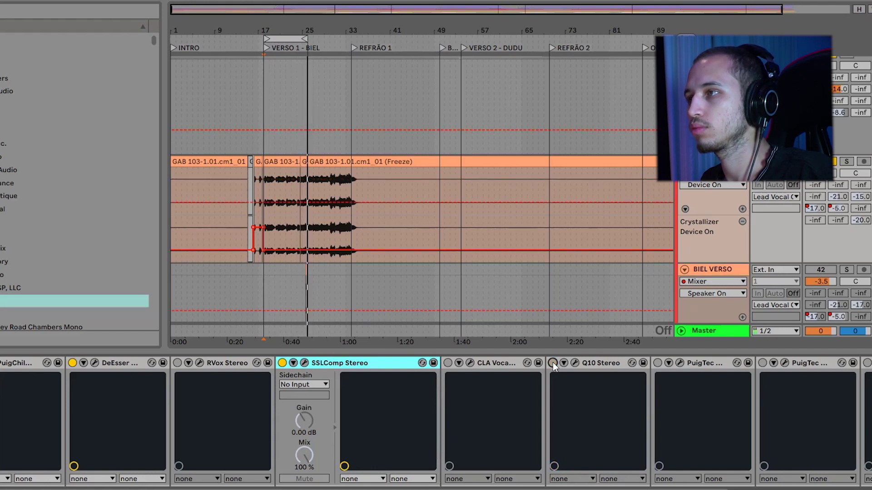
pyautogui.click(552, 363)
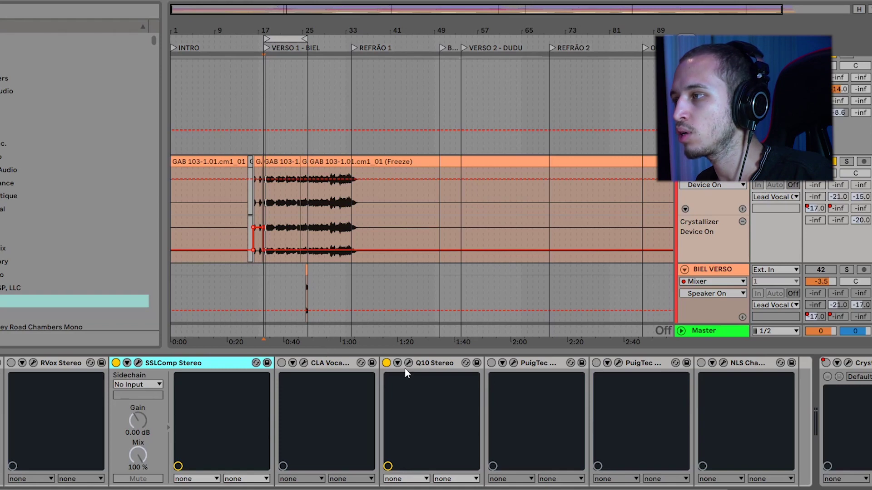
# - Open the PuigTec EQP1A Stereo window, reposition it, review its low and high boost and attenuation settings, and close it
pyautogui.click(619, 362)
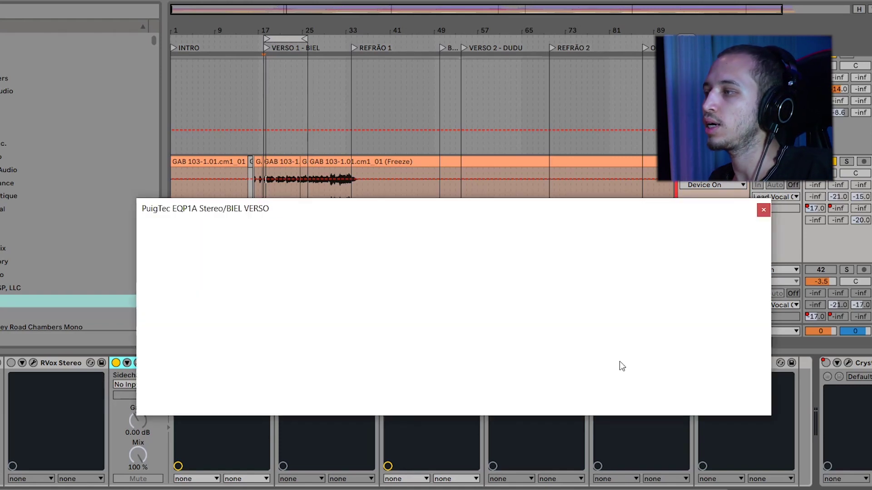
pyautogui.moveTo(472, 207); pyautogui.dragTo(511, 162)
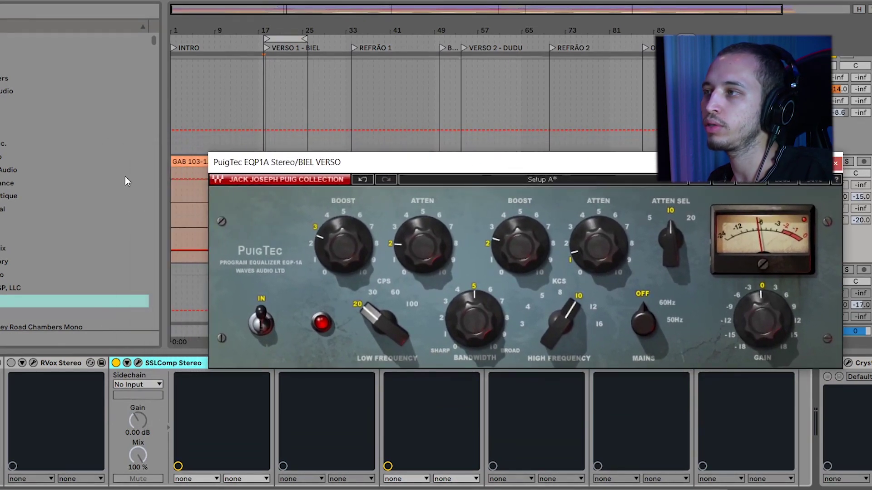
pyautogui.moveTo(593, 157); pyautogui.dragTo(606, 163)
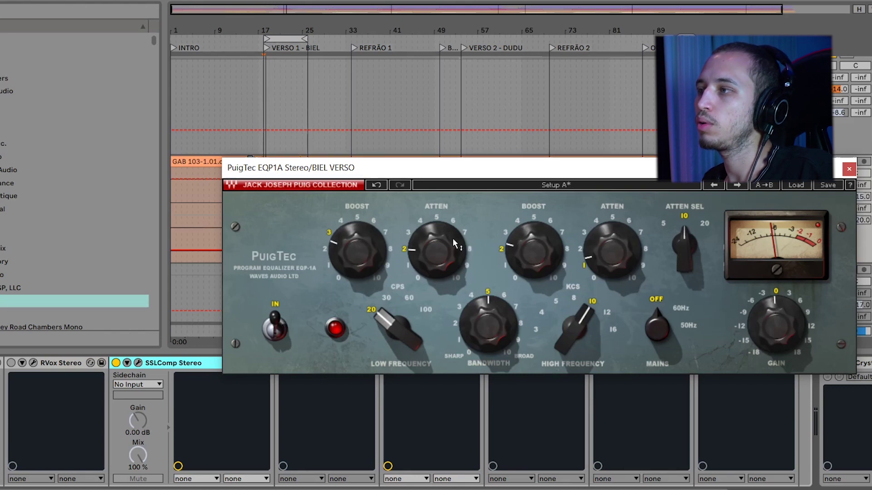
pyautogui.moveTo(453, 233)
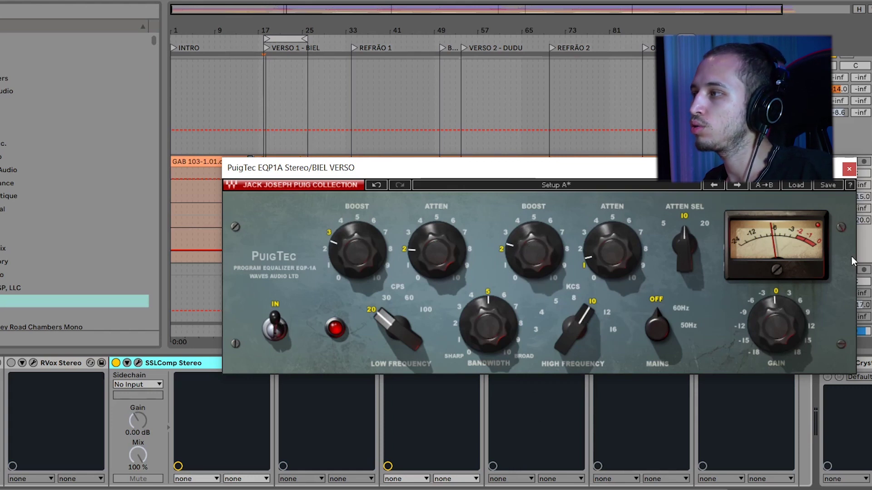
pyautogui.click(848, 169)
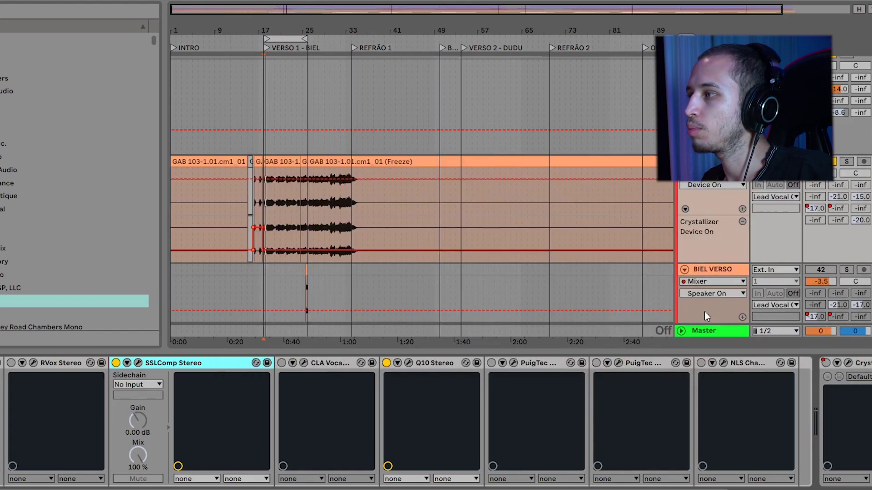
# - Compare the verse vocal with and without the second PuigTec equalizer during playback, leaving that equalizer enabled
pyautogui.click(595, 364)
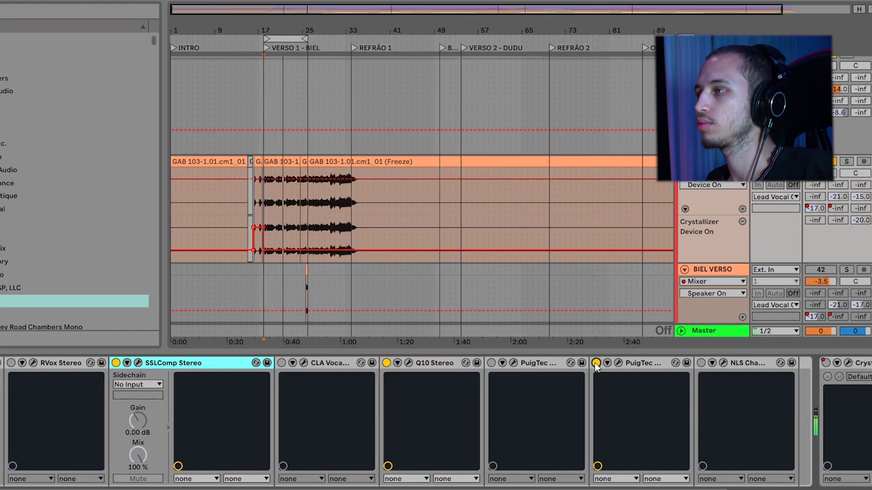
pyautogui.click(595, 363)
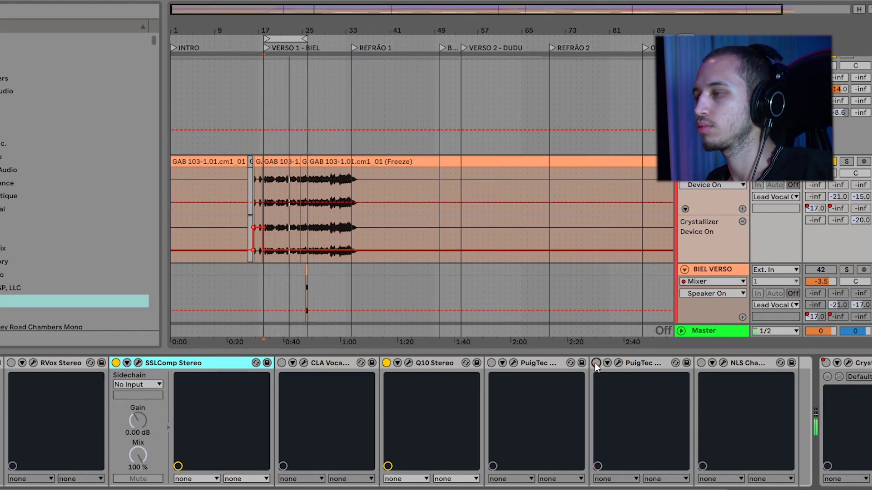
pyautogui.click(596, 363)
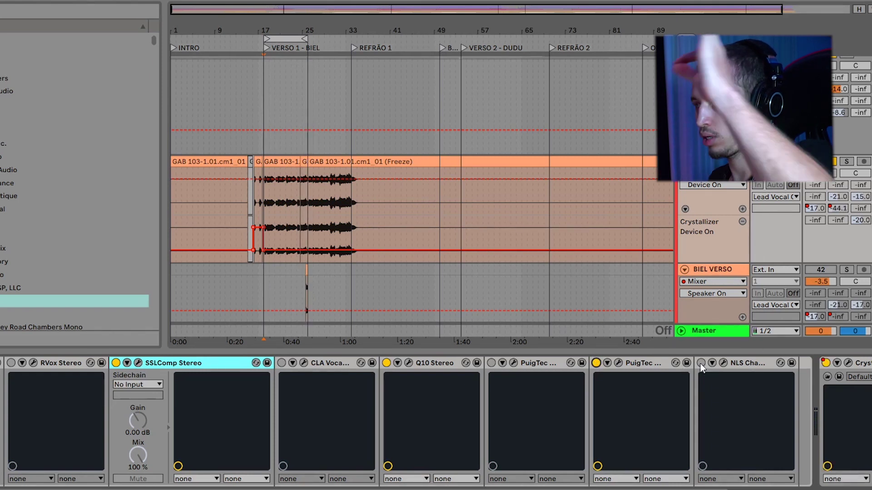
# - Open the NLS Channel Stereo window, reposition it, review its Nevo studio mode, drive and output settings, and close it
pyautogui.click(724, 362)
pyautogui.moveTo(464, 56); pyautogui.dragTo(483, 62)
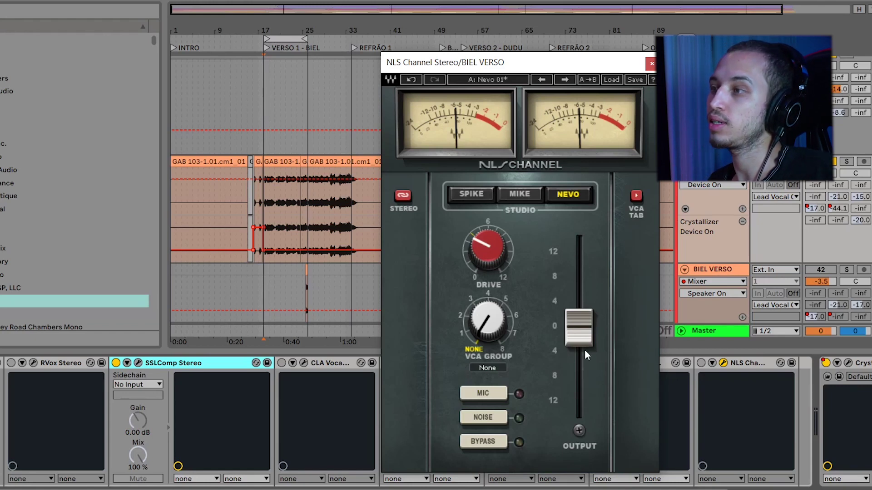
pyautogui.moveTo(584, 350)
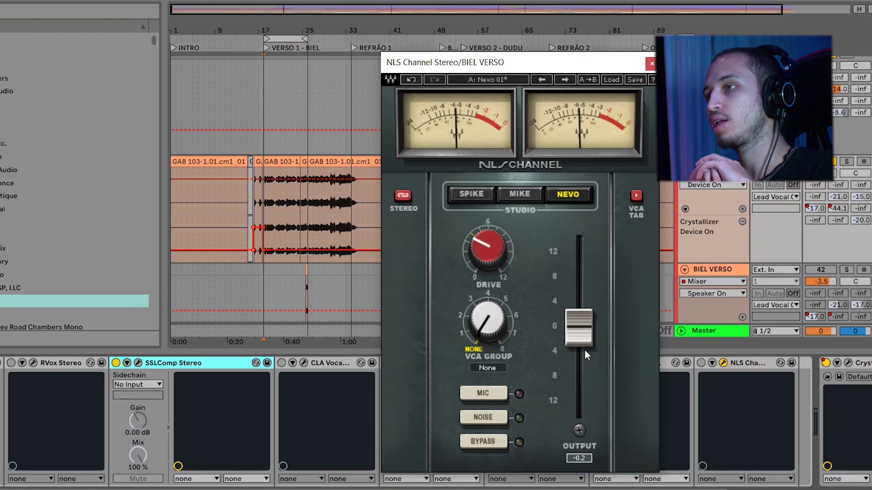
pyautogui.click(652, 64)
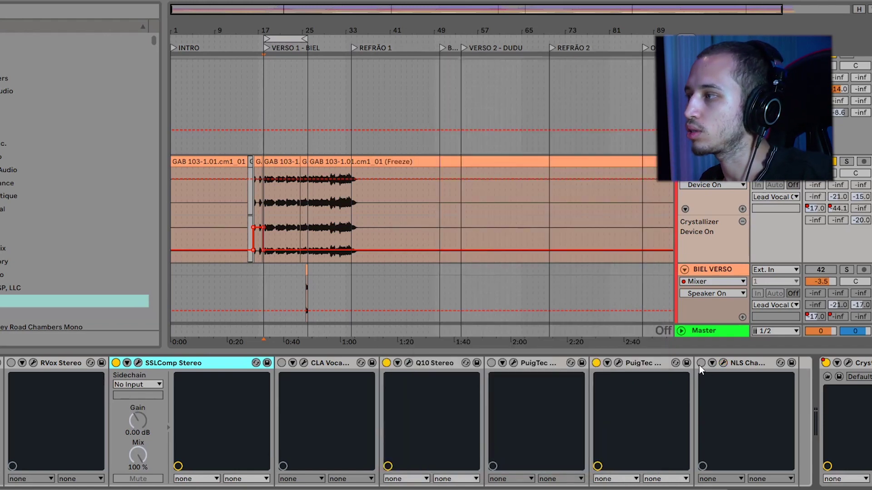
# - Play the verse vocal and compare it with and without the NLS Channel, leaving the device enabled
pyautogui.press('space')
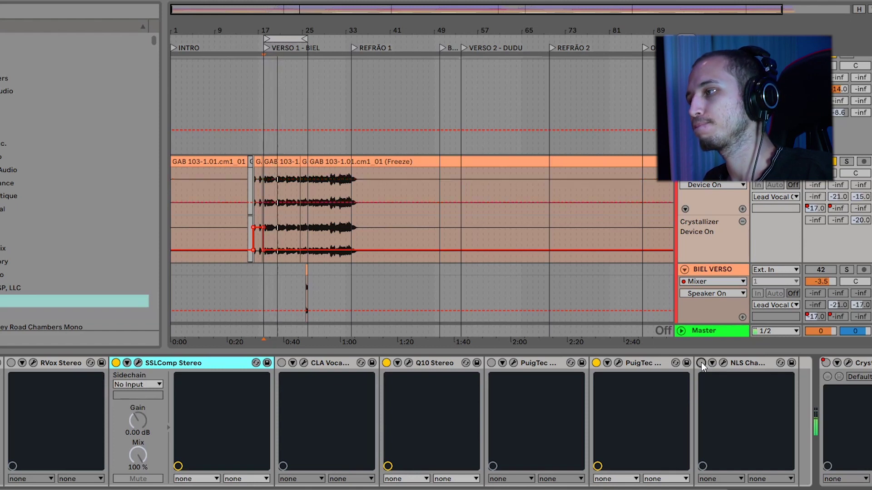
pyautogui.click(701, 363)
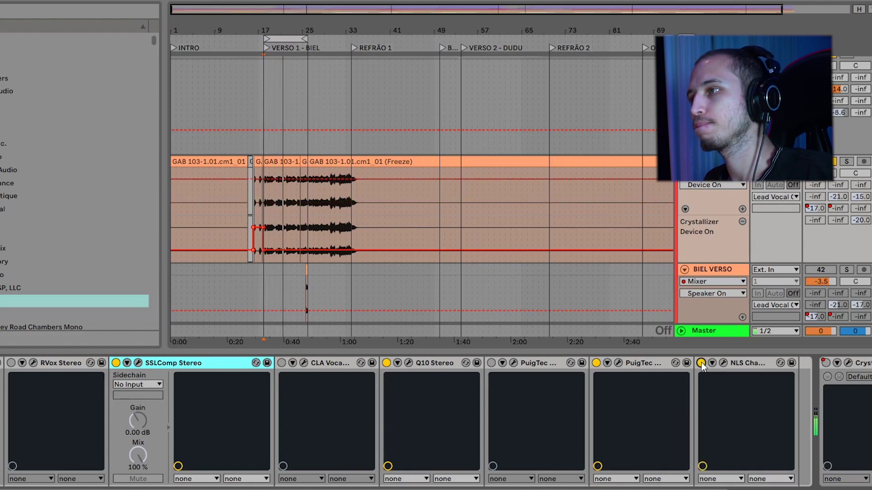
pyautogui.click(701, 363)
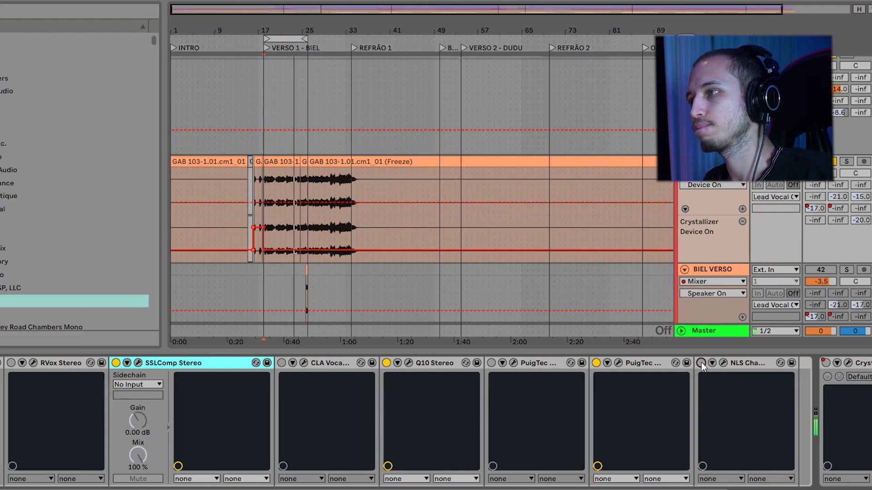
pyautogui.click(701, 363)
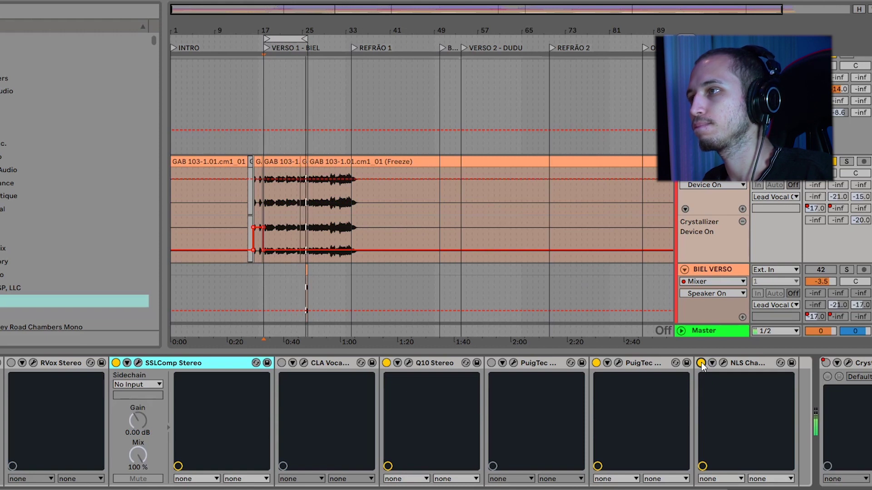
pyautogui.press('space')
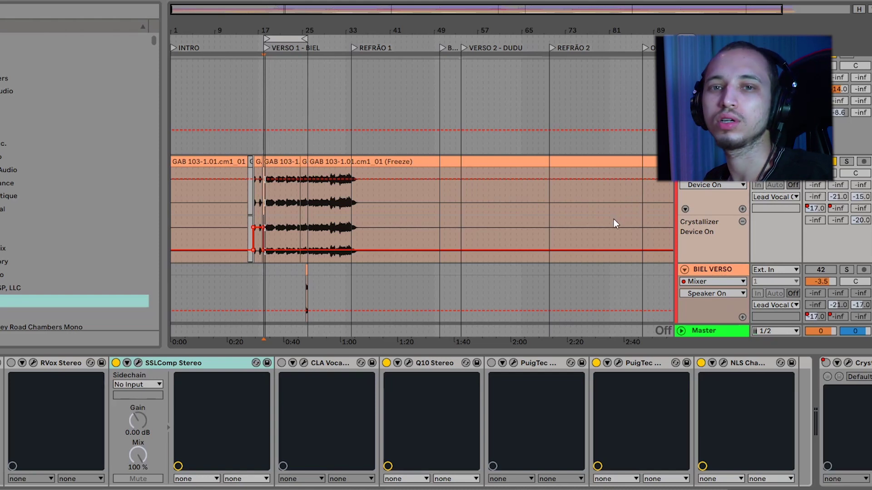
# - Show the return tracks, select F Room, and inspect its EQ Eight curve and RVerb Stereo settings, closing the reverb window
pyautogui.scroll(-2, 625, 187)
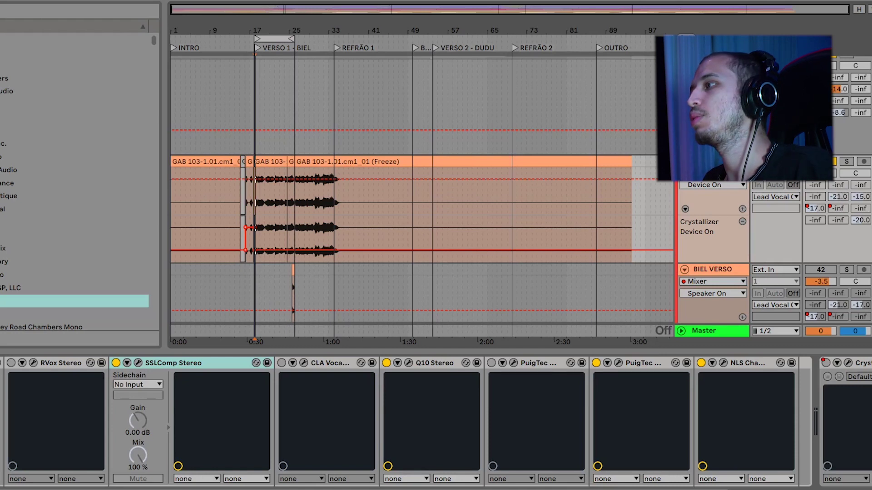
pyautogui.hotkey('ctrl', 'alt', 'r')
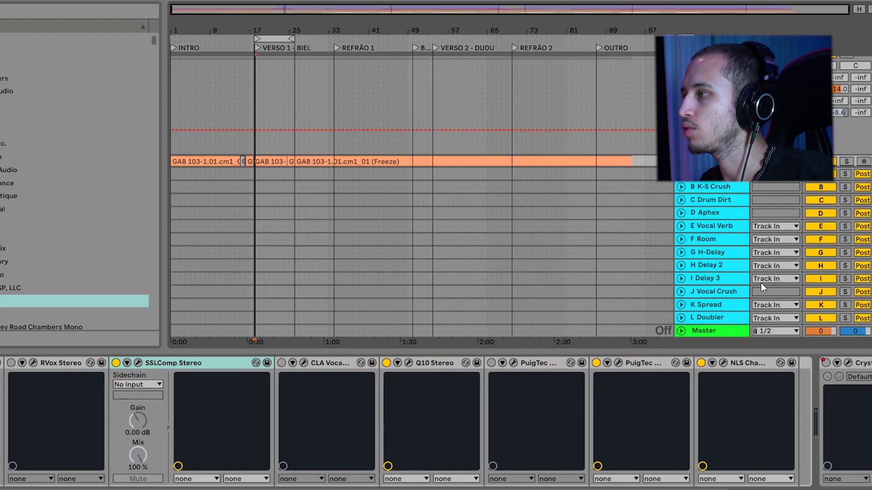
pyautogui.click(702, 240)
pyautogui.click(437, 363)
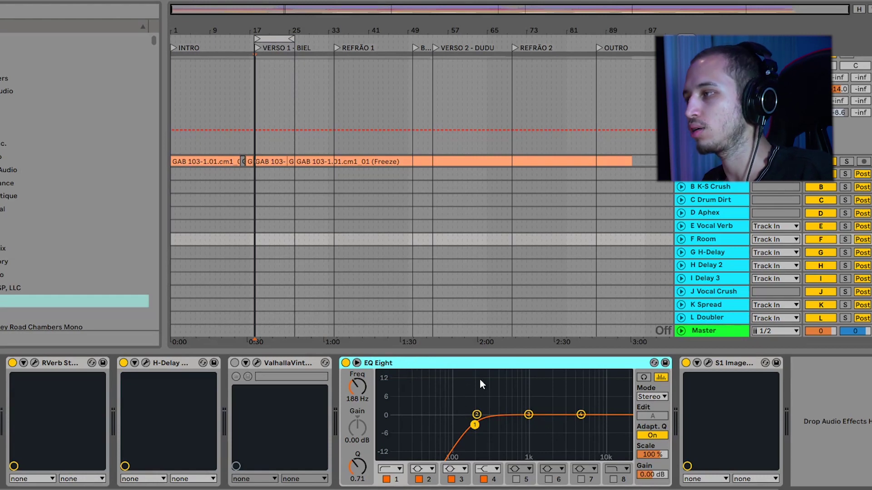
pyautogui.click(35, 363)
pyautogui.moveTo(439, 115); pyautogui.dragTo(552, 137)
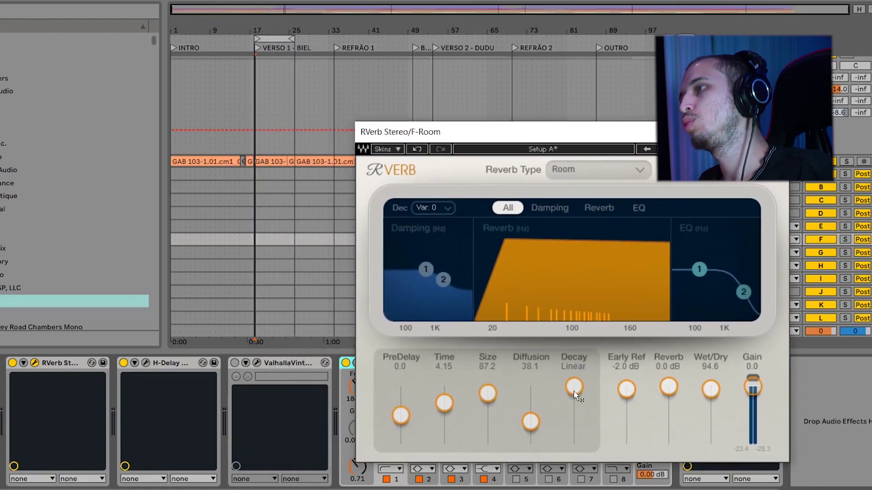
pyautogui.moveTo(637, 136); pyautogui.dragTo(604, 136)
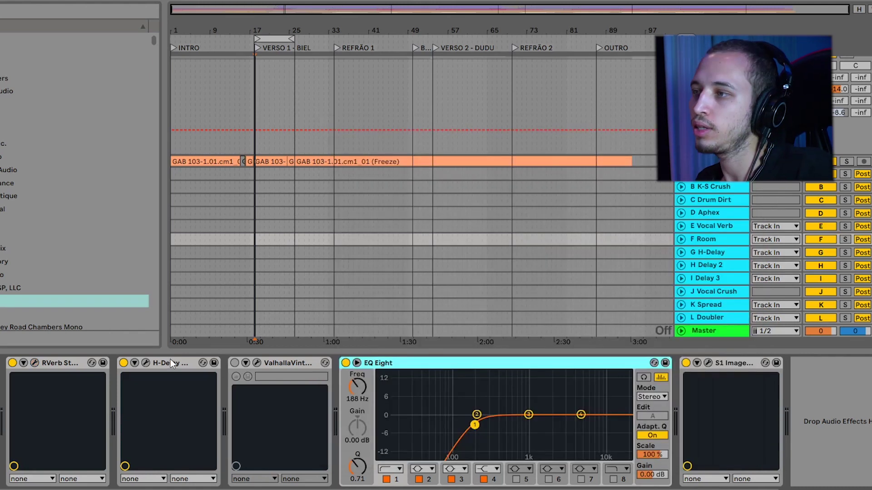
pyautogui.click(34, 363)
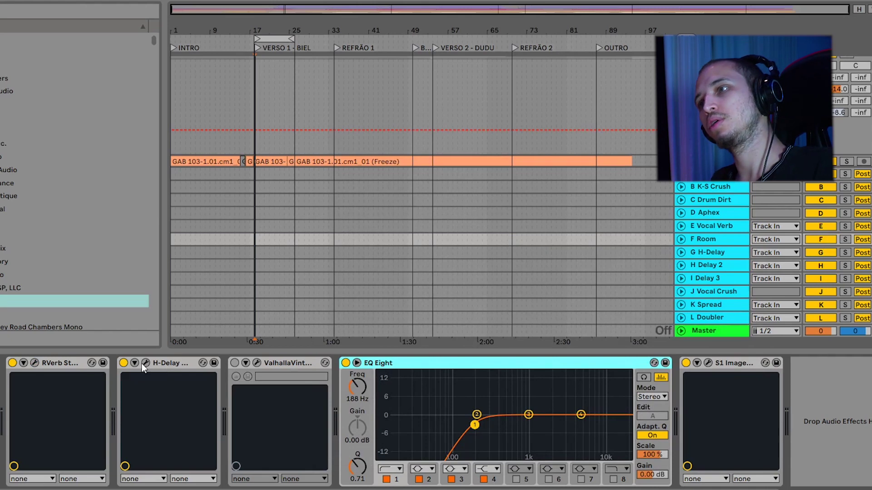
# - Review the H-Delay settings on the F Room return, close its window, and check the S1 Imager
pyautogui.click(145, 362)
pyautogui.moveTo(337, 243); pyautogui.dragTo(412, 225)
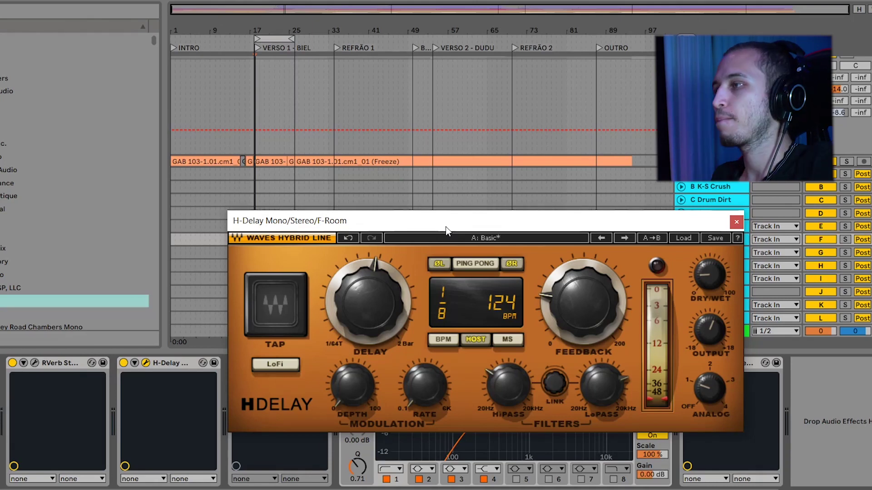
pyautogui.click(735, 222)
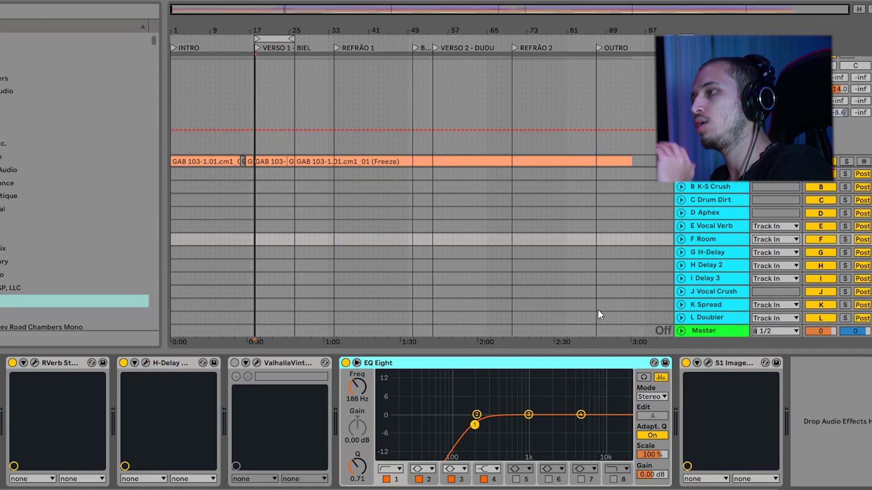
pyautogui.click(708, 363)
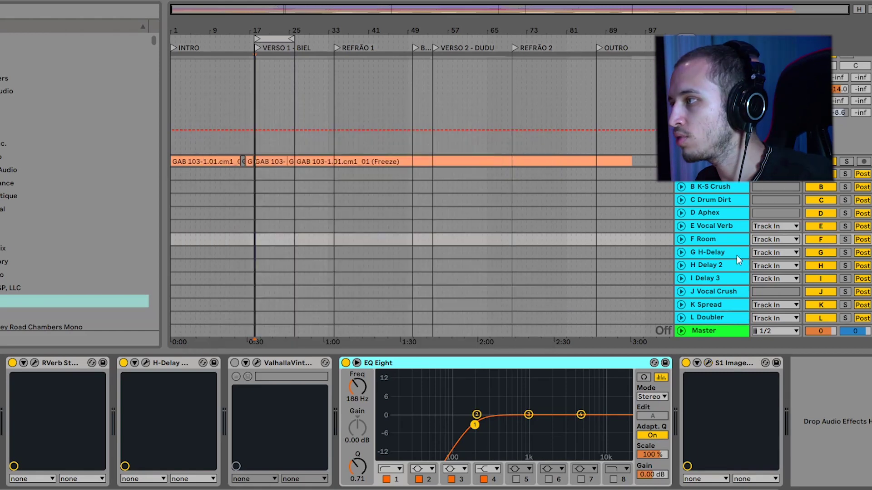
# - Enable the verse track's -15.0 dB send to F Room while that return's H-Delay is bypassed, and turn the H-Delay back on
pyautogui.click(706, 239)
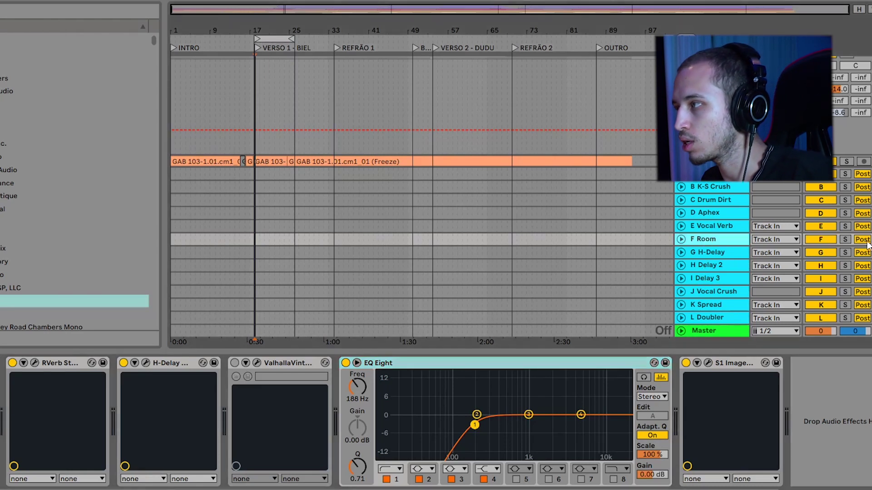
pyautogui.click(123, 363)
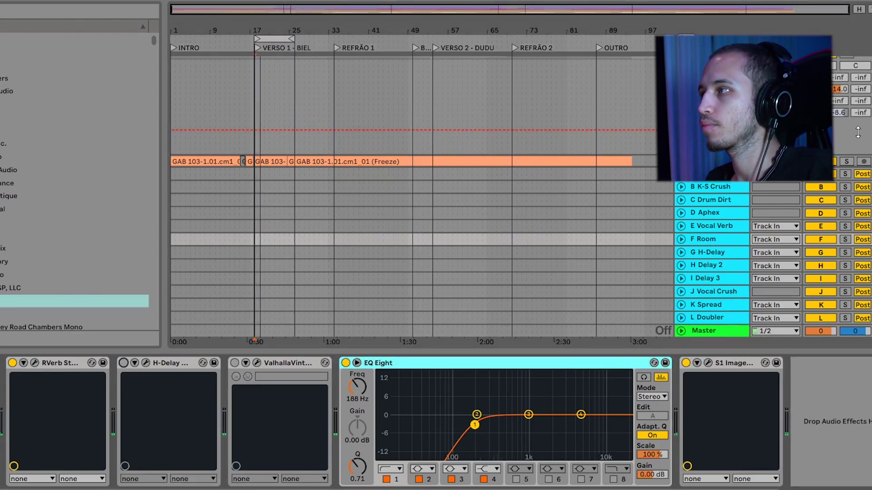
pyautogui.scroll(2, 856, 132)
pyautogui.scroll(-5, 858, 130)
pyautogui.rightClick(861, 117)
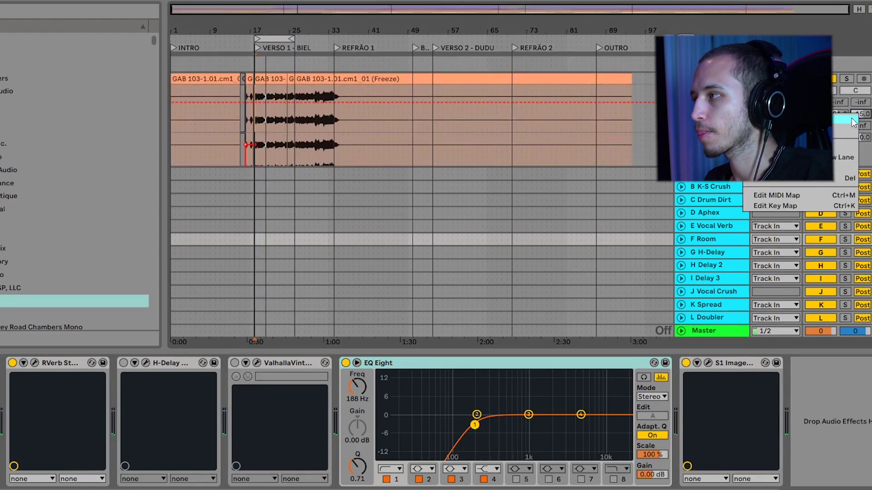
pyautogui.click(840, 121)
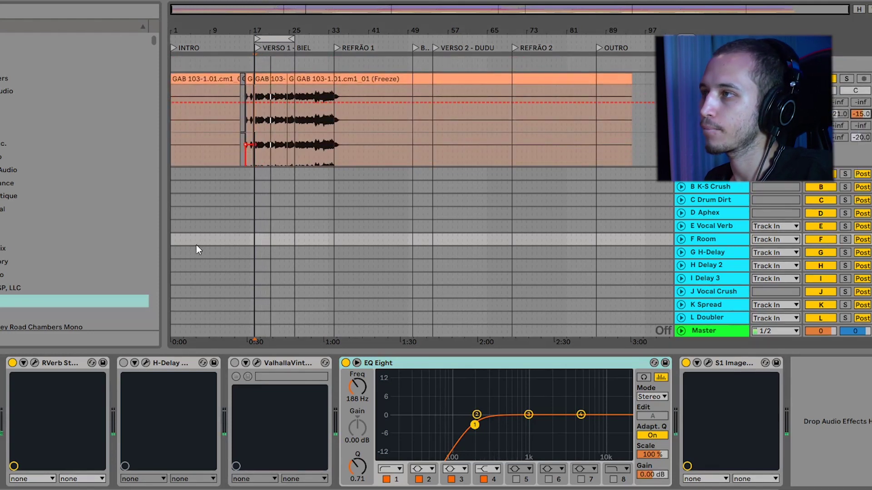
pyautogui.click(123, 362)
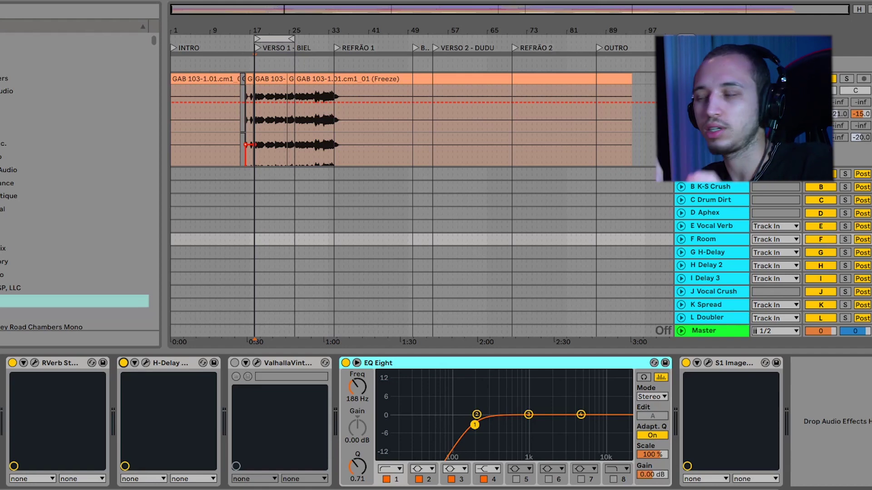
# - Display the automation of the verse track's send to G H-Delay and select that return track
pyautogui.hotkey('ctrl', 'alt', 'r')
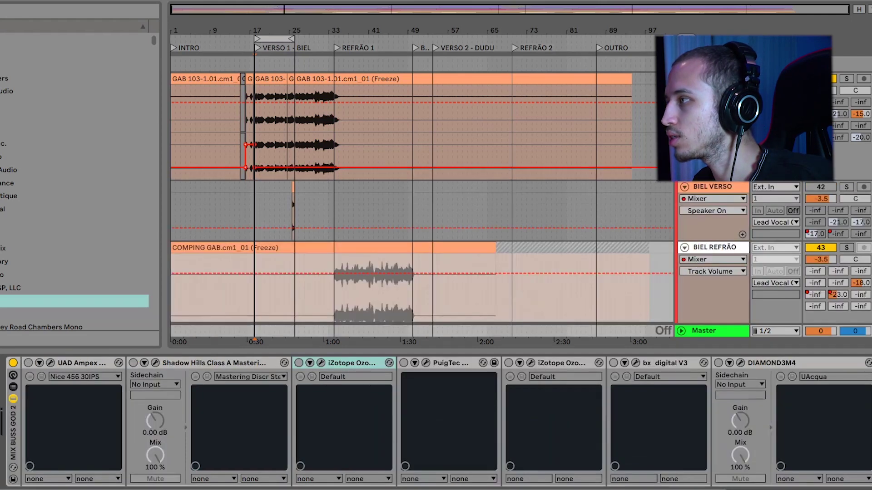
pyautogui.rightClick(808, 137)
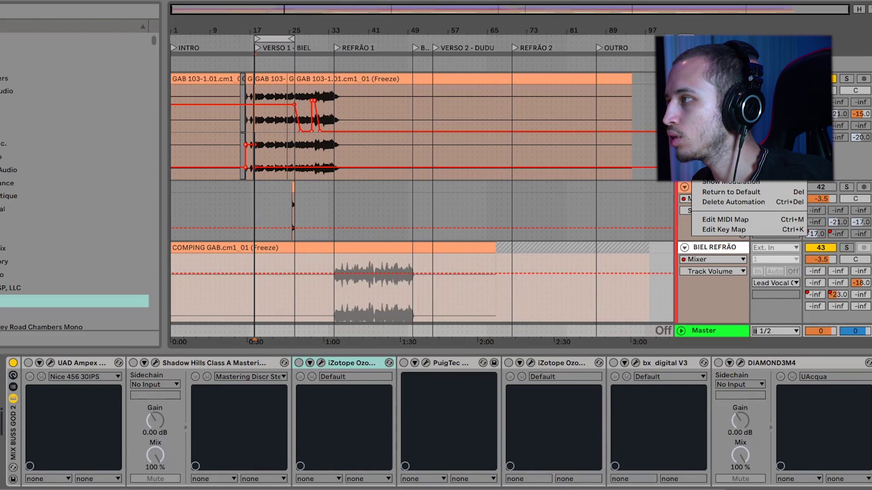
pyautogui.press('Escape')
pyautogui.hotkey('ctrl', 'alt', 'r')
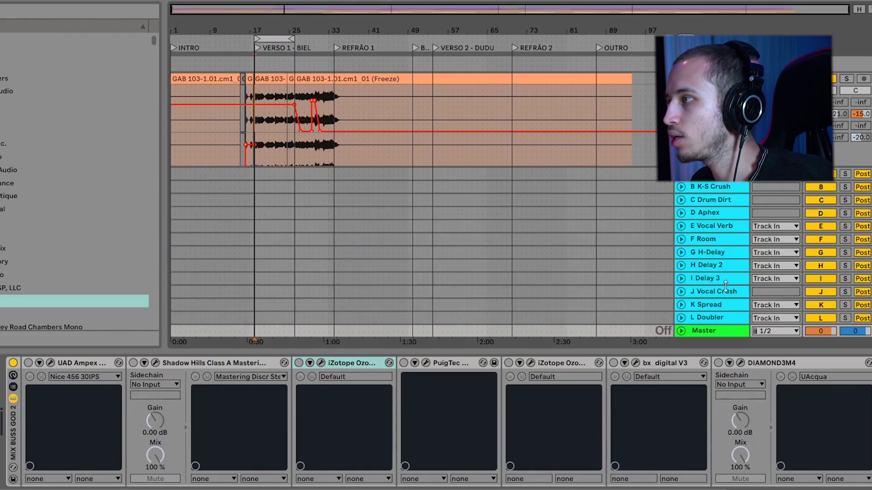
pyautogui.click(717, 249)
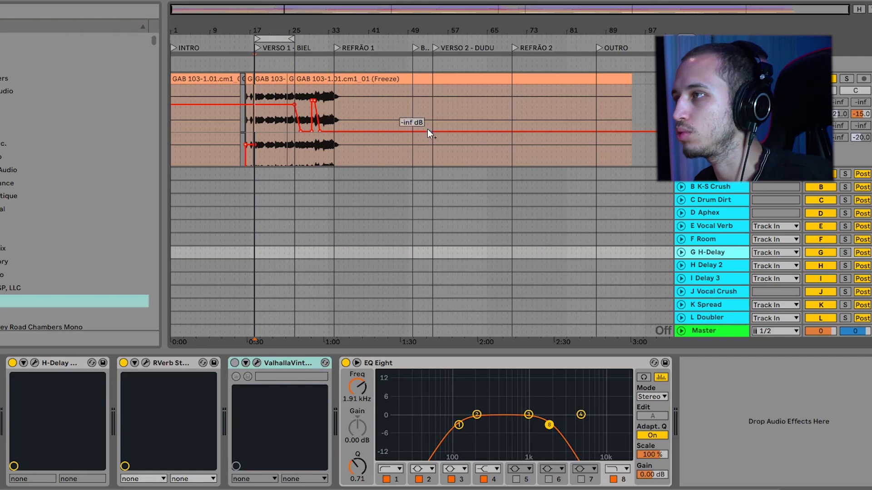
pyautogui.moveTo(535, 129)
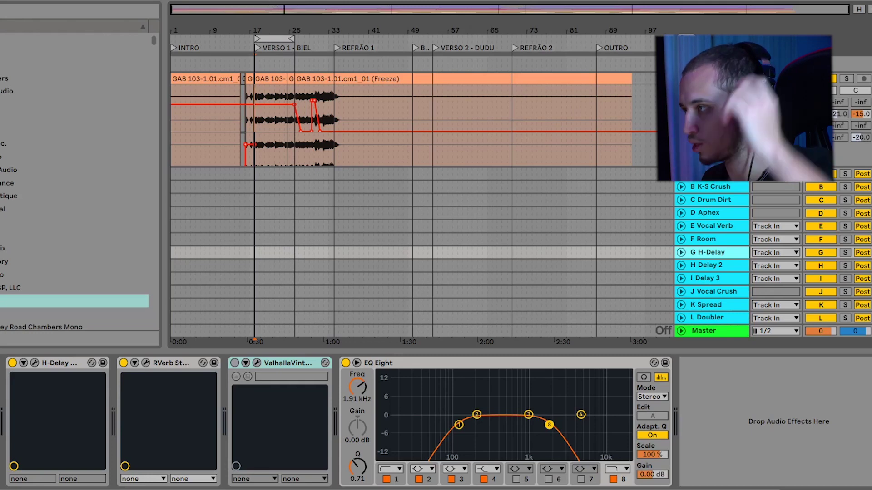
# - Open the RVerb Stereo on the G H-Delay return, review its EchoVerb settings, close its window and check the EQ Eight
pyautogui.click(146, 363)
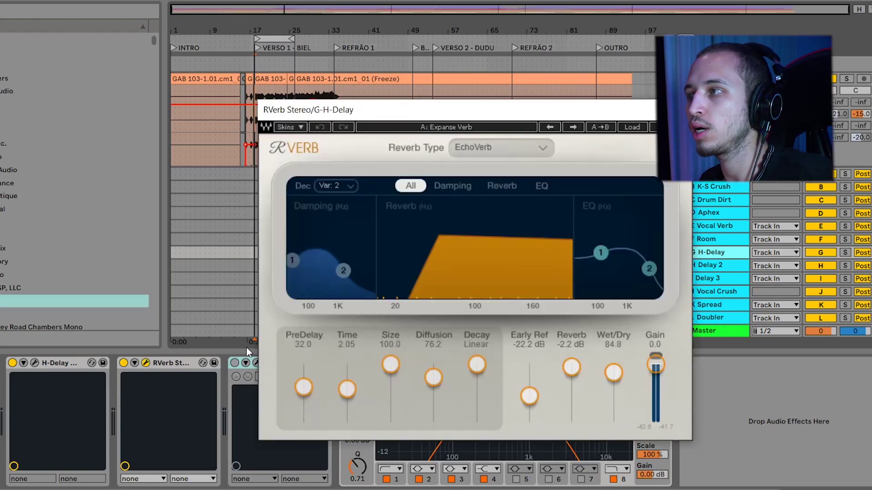
pyautogui.moveTo(423, 108); pyautogui.dragTo(480, 112)
pyautogui.click(740, 114)
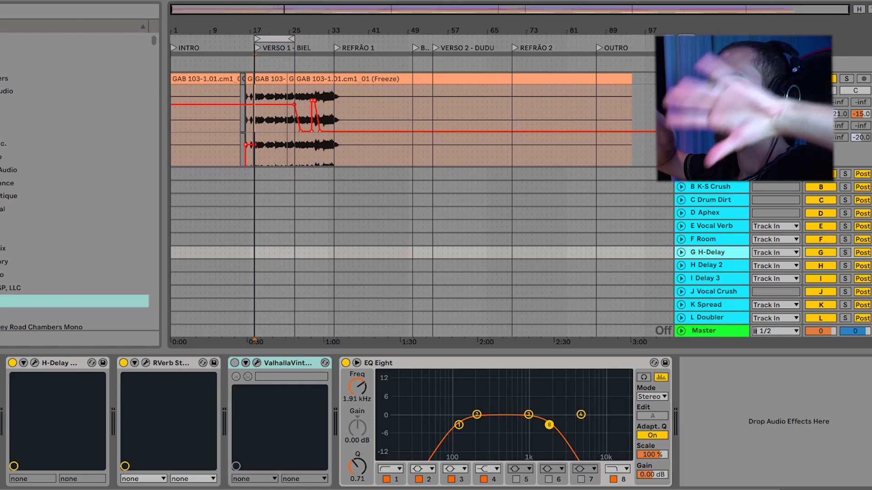
pyautogui.click(478, 360)
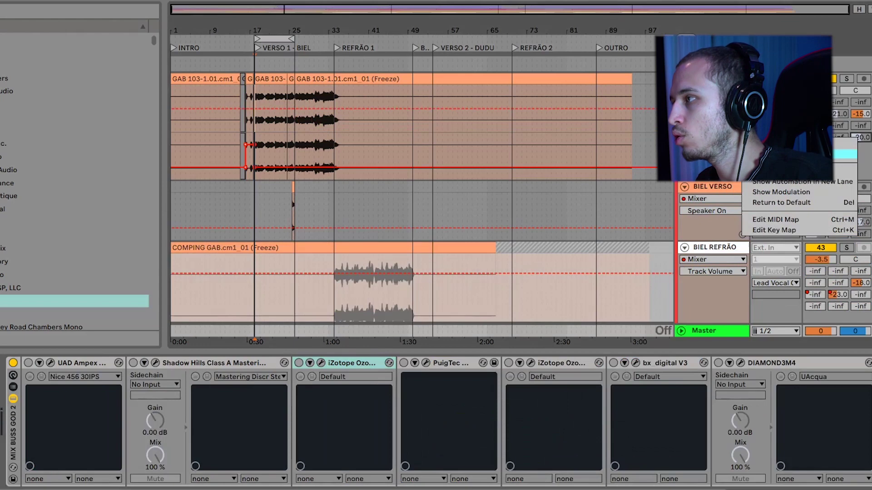
# - Enable the verse track's -20.0 dB send to L Doubler and select that return track
pyautogui.click(834, 162)
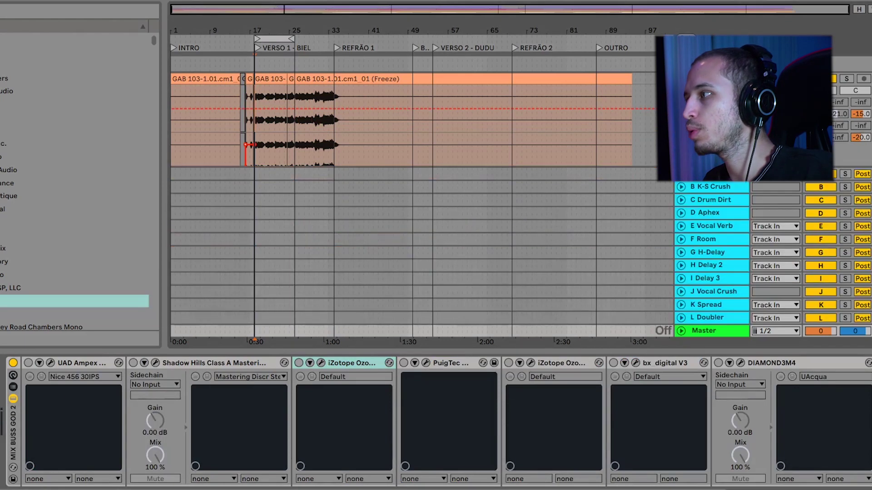
pyautogui.click(717, 317)
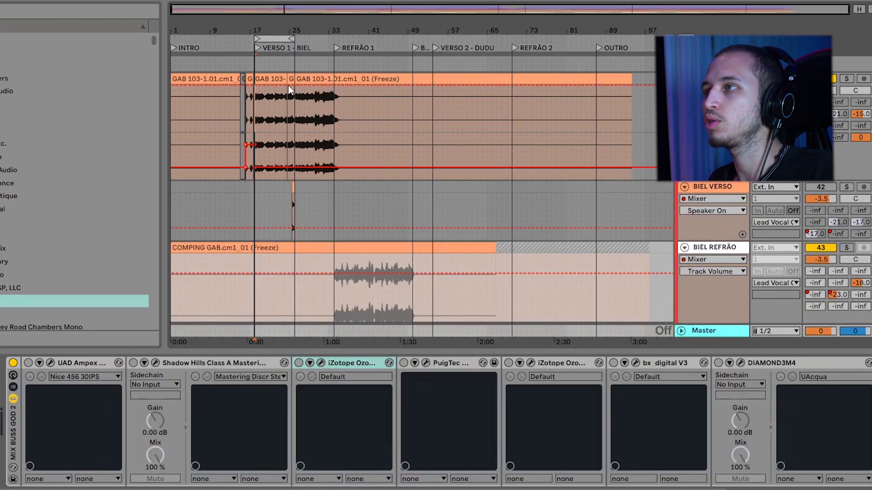
# - Solo the verse vocal track, start playback and set its L Doubler send to -20.0 dB
pyautogui.click(846, 78)
pyautogui.press('space')
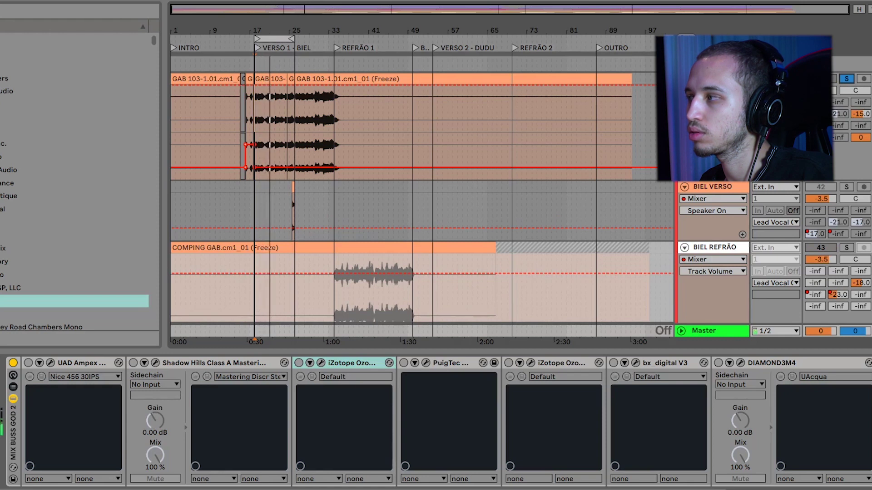
pyautogui.moveTo(861, 139)
pyautogui.mouseDown()
pyautogui.moveTo(860, 160)
pyautogui.moveTo(861, 140)
pyautogui.mouseUp()
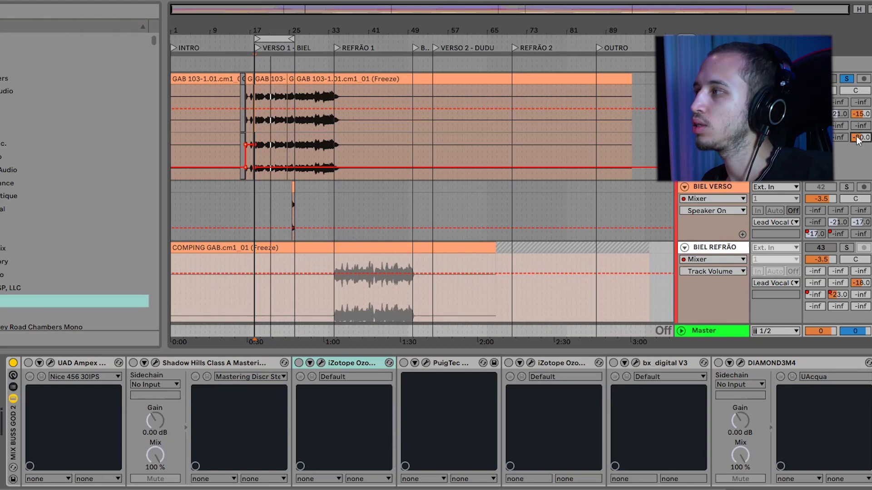
# - Toggle the verse track's sends while it is soloed to compare the dry and processed vocal
pyautogui.rightClick(841, 114)
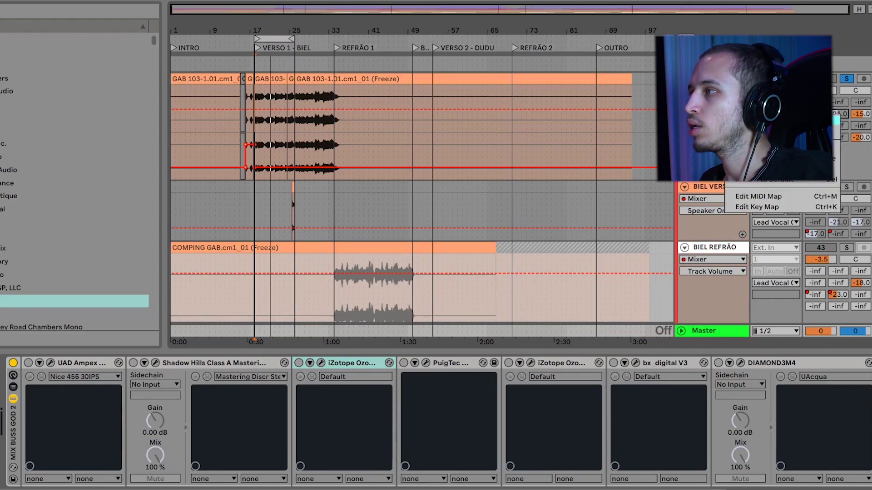
pyautogui.click(827, 121)
pyautogui.rightClick(860, 114)
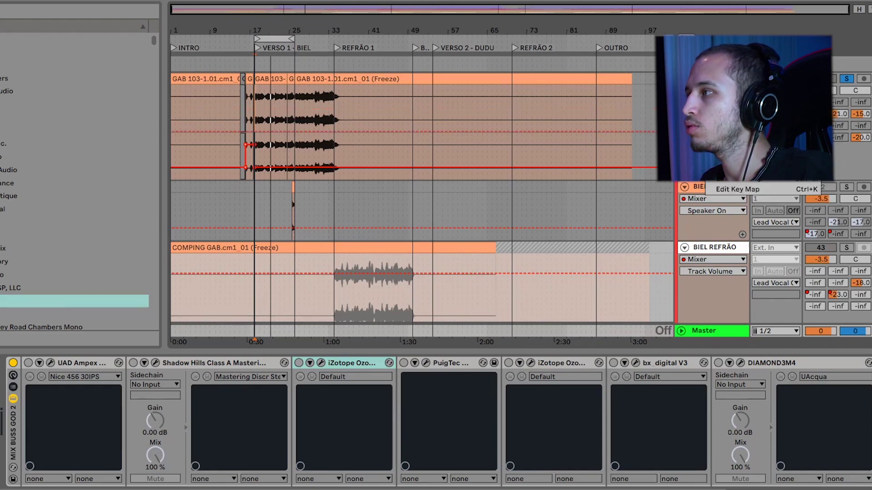
pyautogui.click(815, 121)
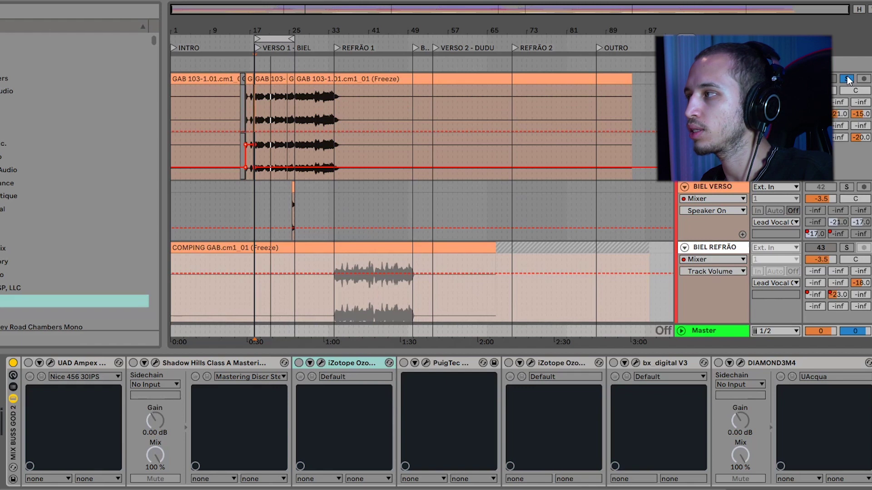
# - Unsolo the verse track and compare it in the full mix with its sends disabled and enabled, leaving them enabled
pyautogui.rightClick(819, 115)
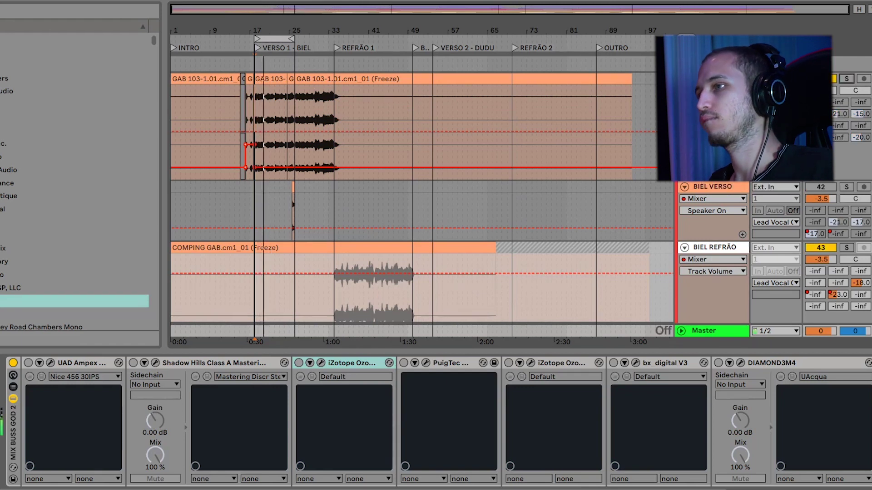
pyautogui.rightClick(819, 115)
pyautogui.click(815, 120)
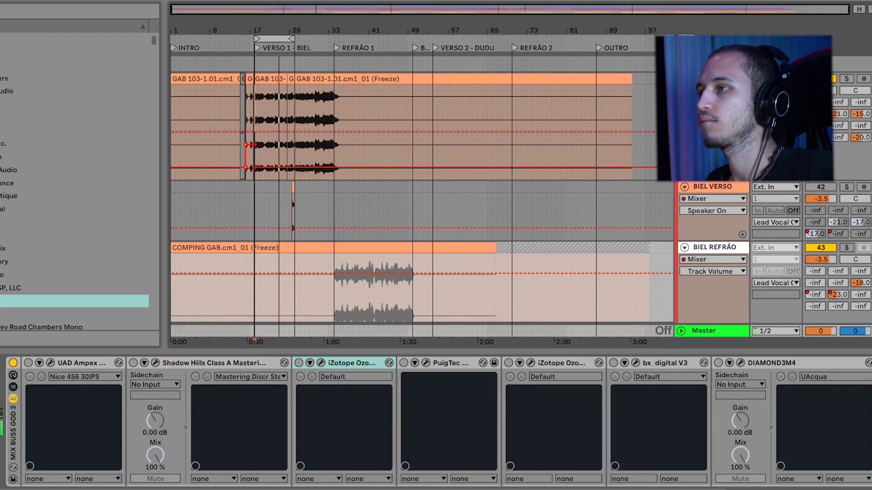
pyautogui.rightClick(814, 126)
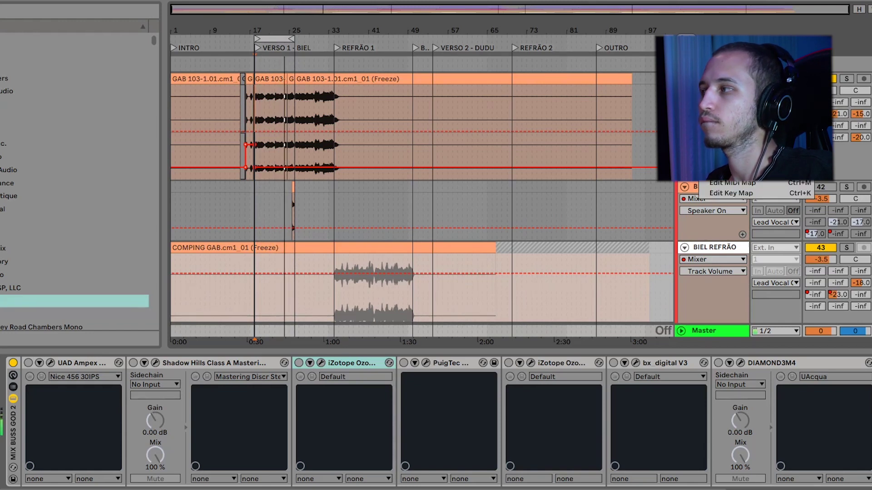
pyautogui.click(771, 154)
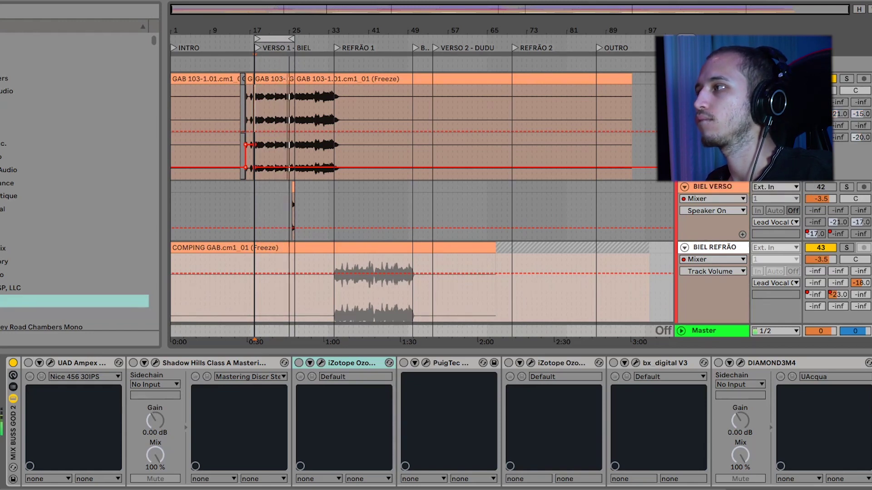
pyautogui.rightClick(815, 126)
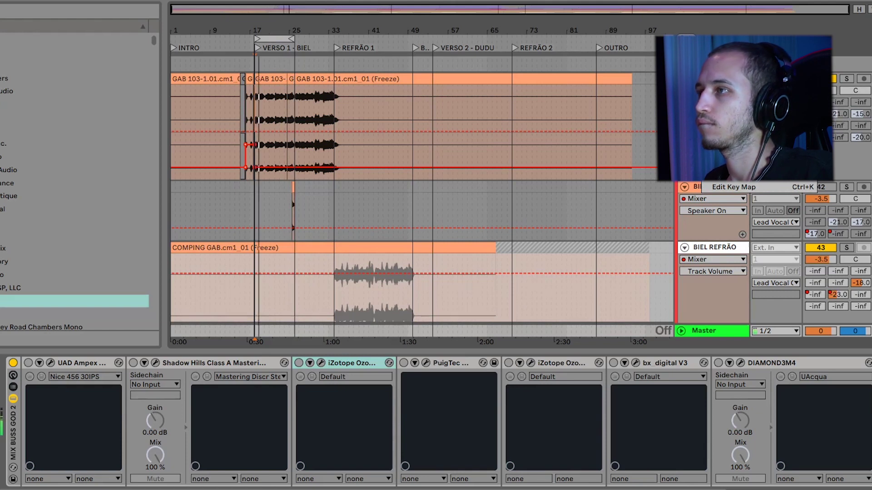
pyautogui.click(776, 150)
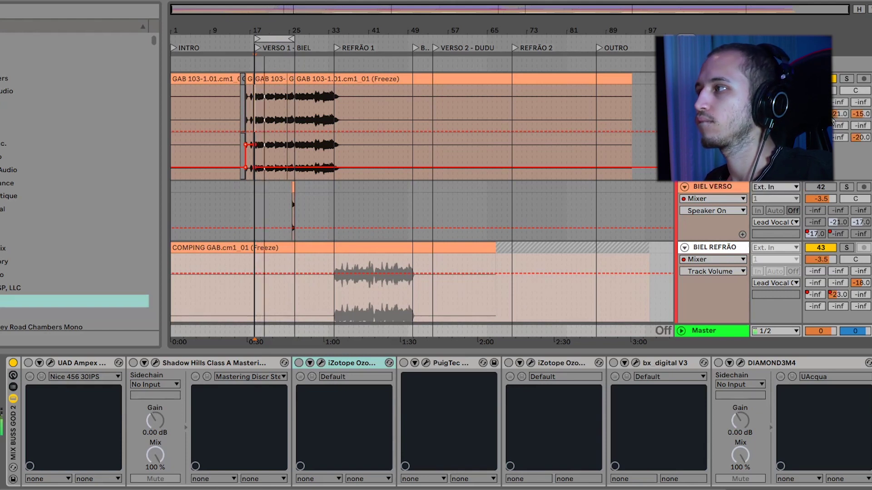